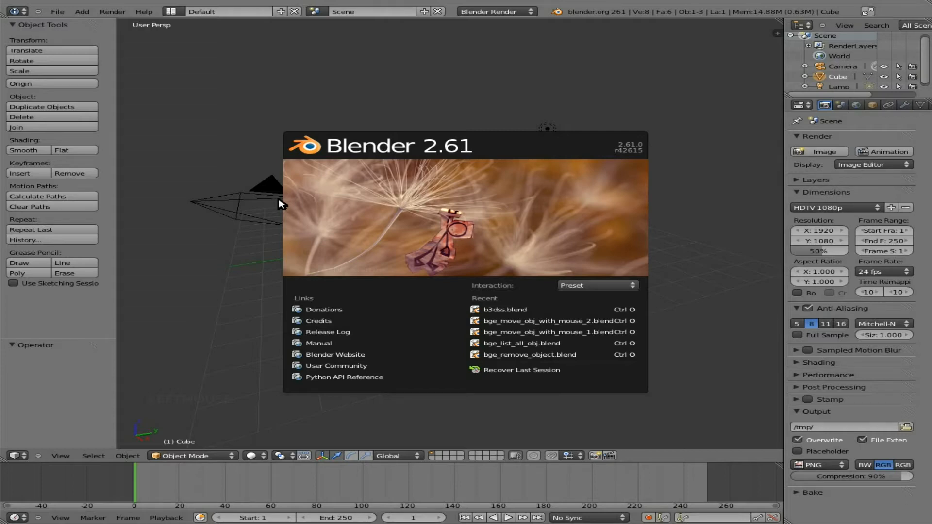
# - Dismiss the splash screen and widen the properties area so the render dimension settings are fully readable
pyautogui.click(88, 327)
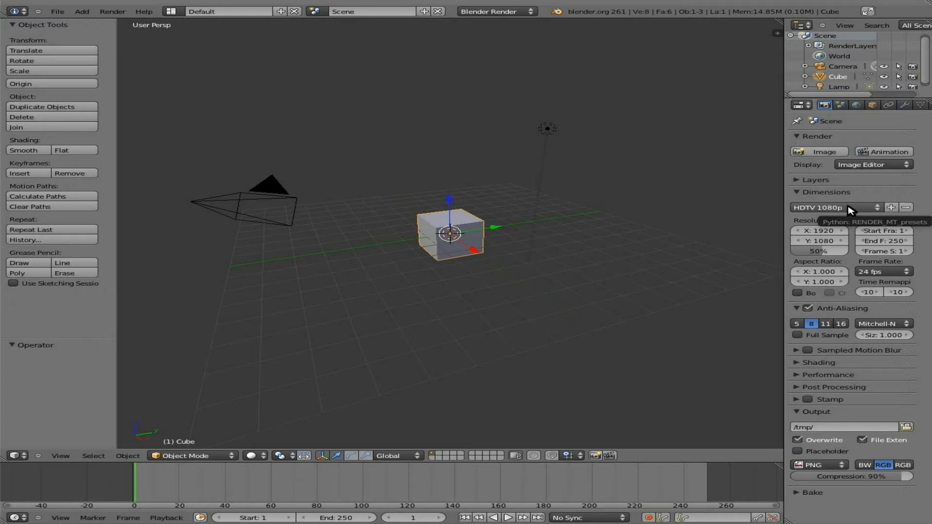
pyautogui.doubleClick(787, 195)
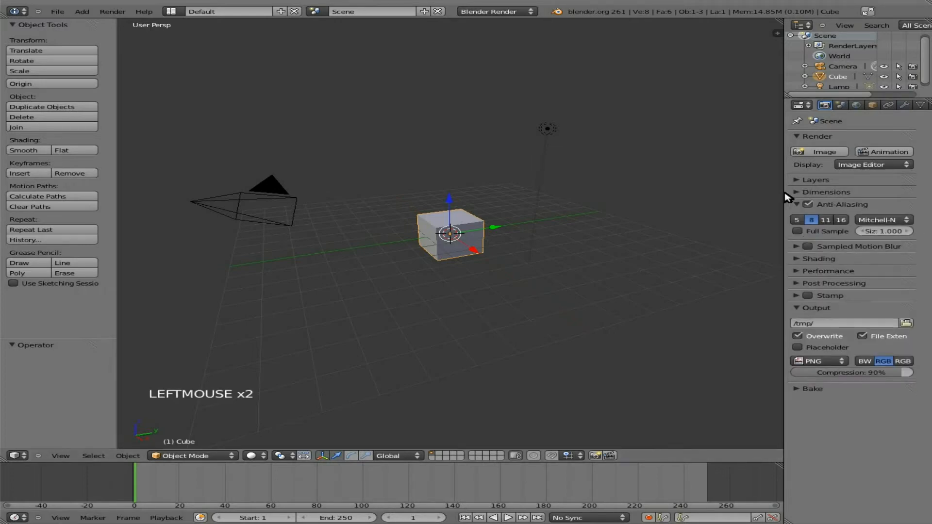
pyautogui.click(787, 195)
pyautogui.moveTo(786, 192); pyautogui.dragTo(702, 193)
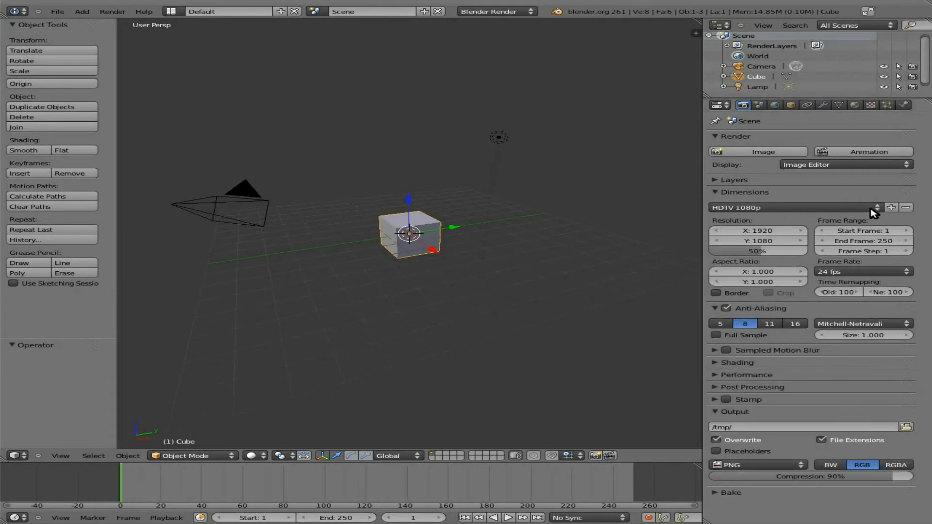
# - Apply the HDTV 1080p render preset and set the frame rate to 30 fps
pyautogui.click(773, 209)
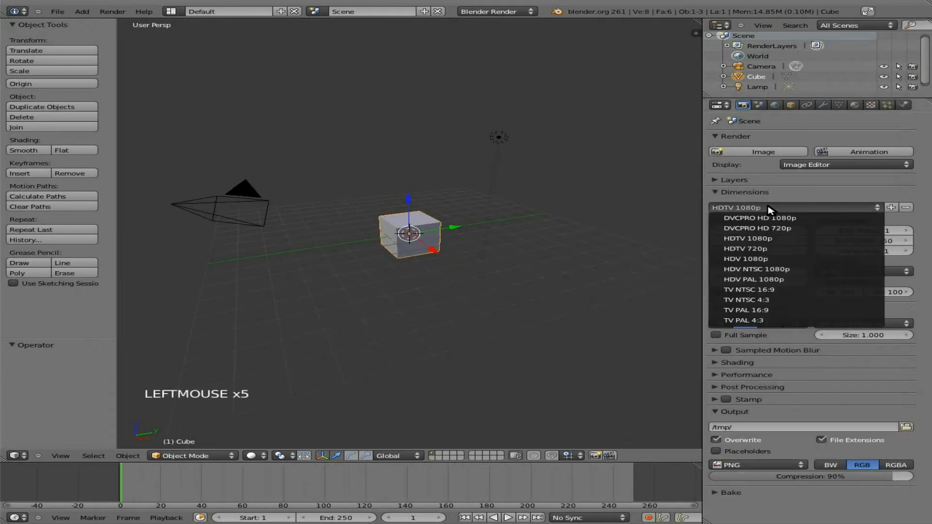
pyautogui.click(773, 239)
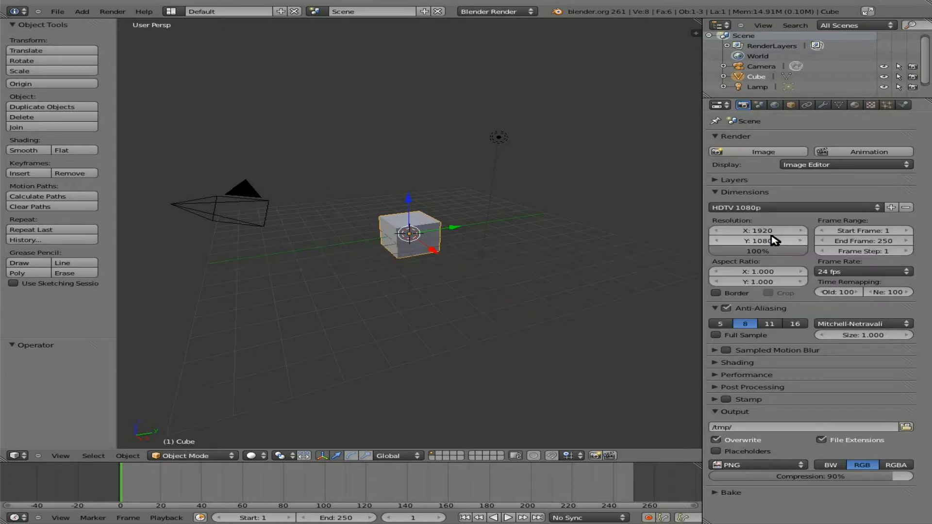
pyautogui.click(851, 273)
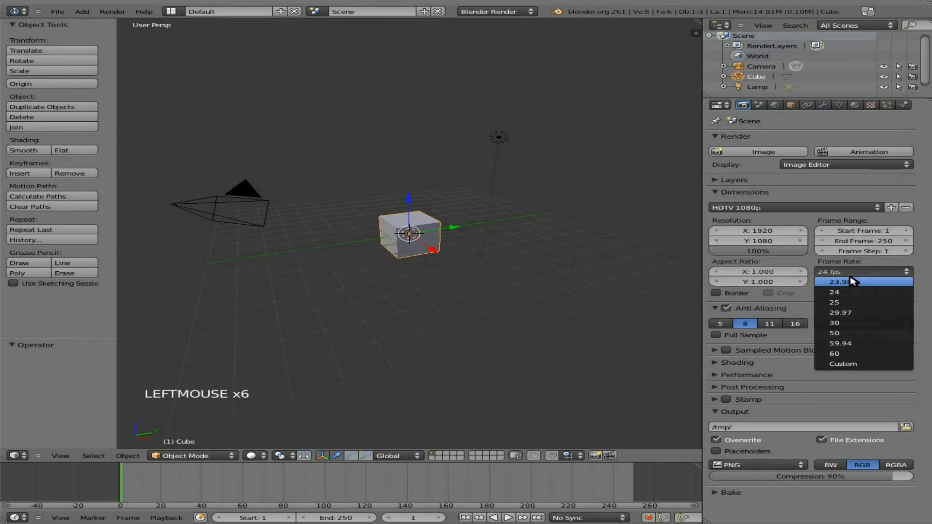
pyautogui.click(855, 326)
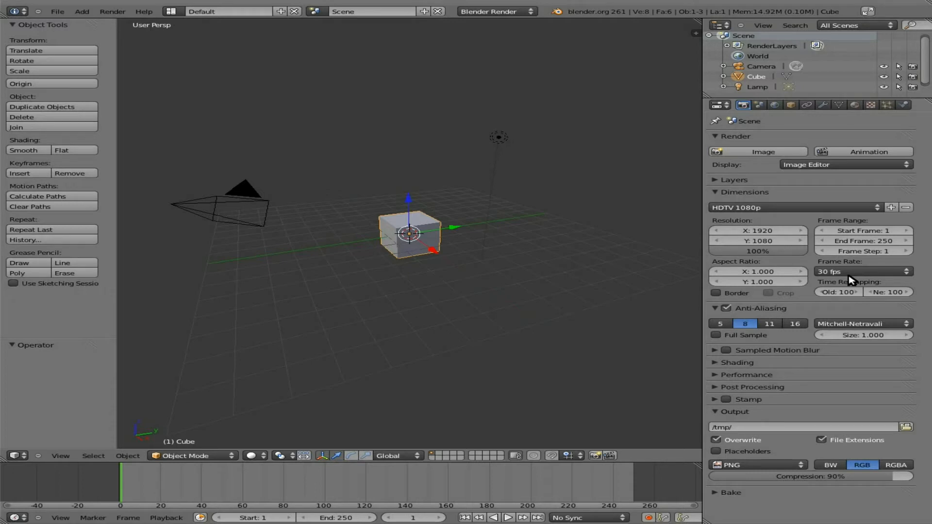
# - Set the render output format to Xvid and apply the Xvid encoding preset
pyautogui.click(775, 466)
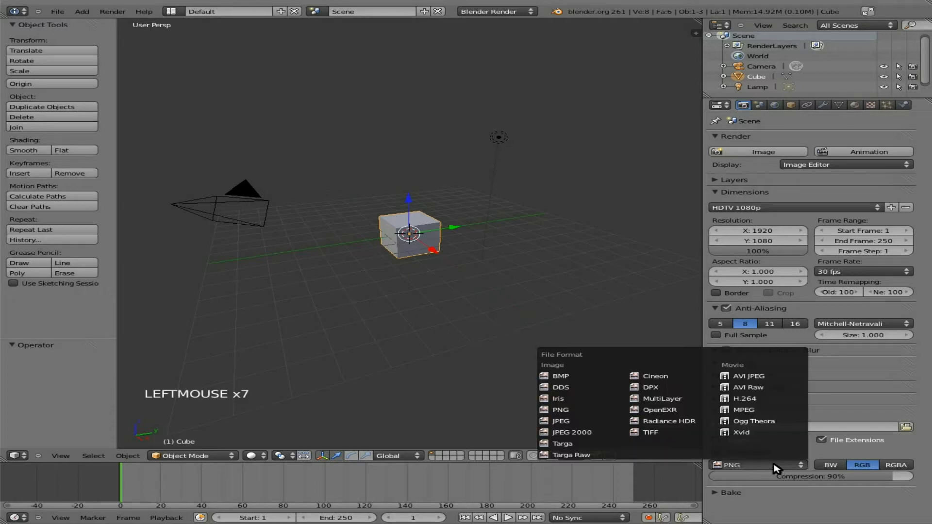
pyautogui.click(766, 433)
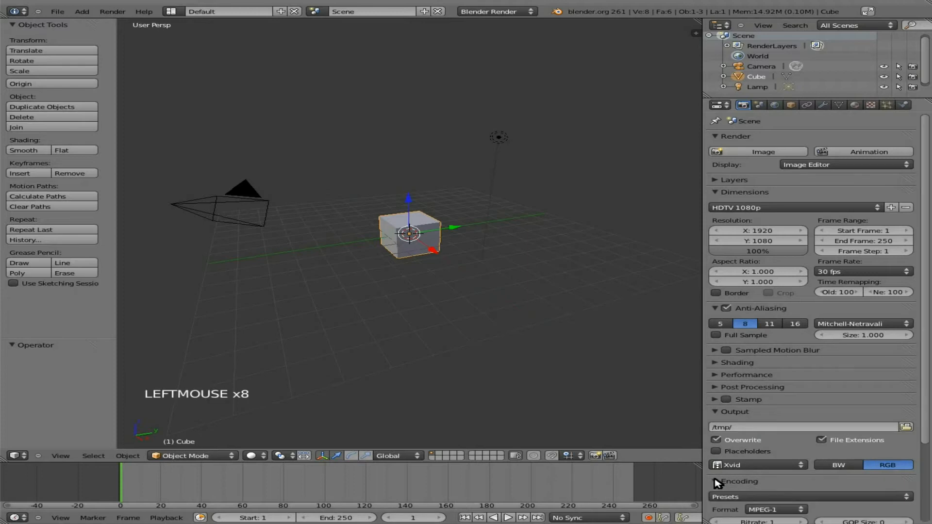
pyautogui.moveTo(795, 483); pyautogui.dragTo(797, 384, button='middle')
pyautogui.click(752, 400)
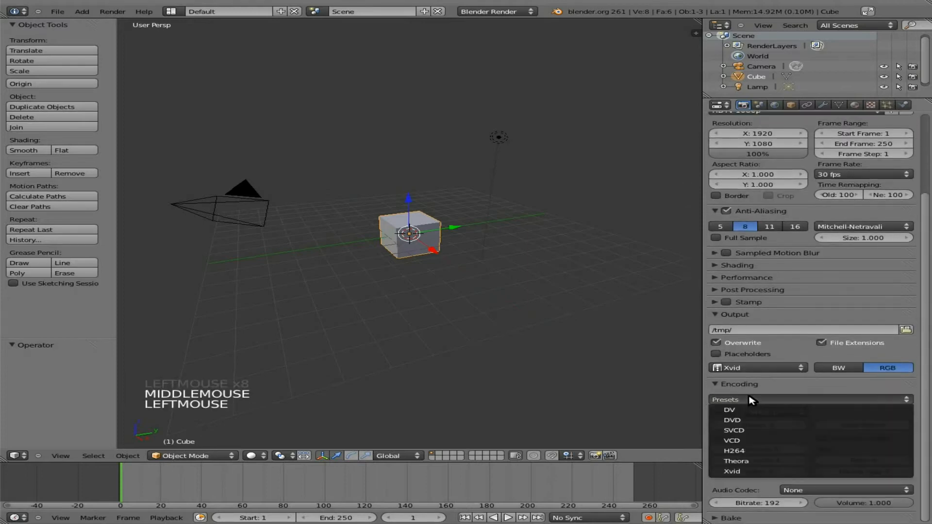
pyautogui.click(754, 471)
pyautogui.click(722, 386)
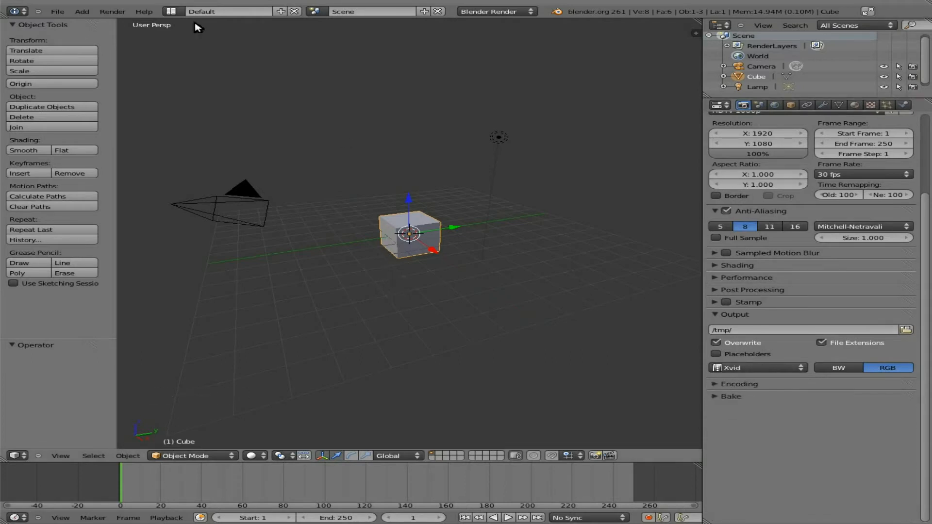
# - Switch to the Video Editing layout and add all five AVI clips from /tmp/clips as movie strips
pyautogui.click(171, 11)
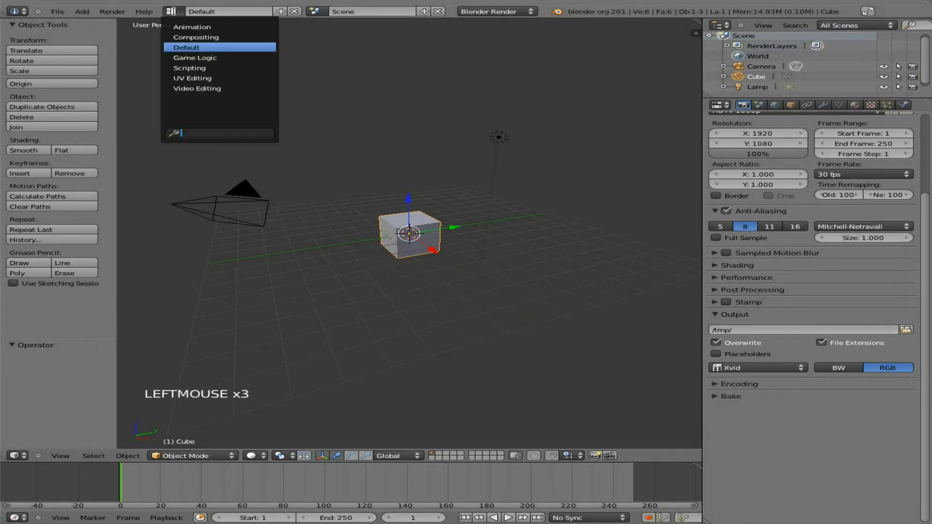
pyautogui.click(180, 88)
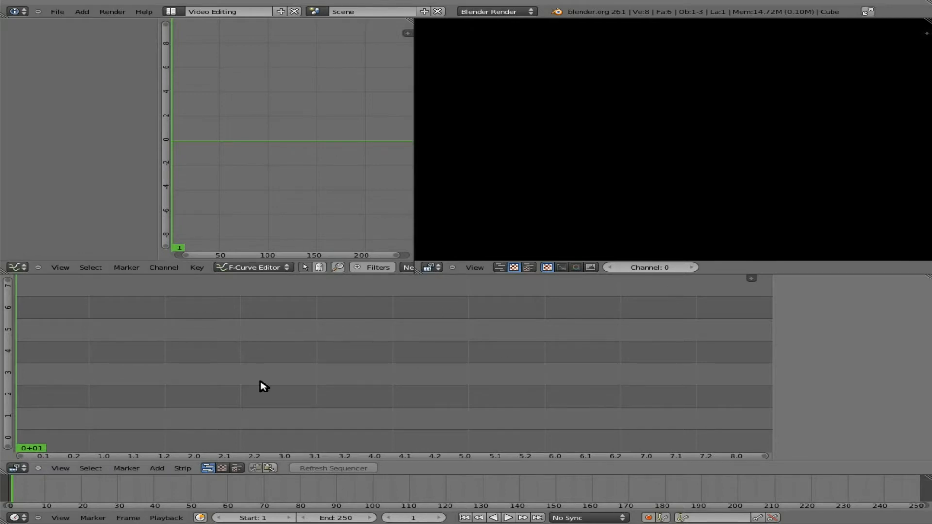
pyautogui.click(150, 469)
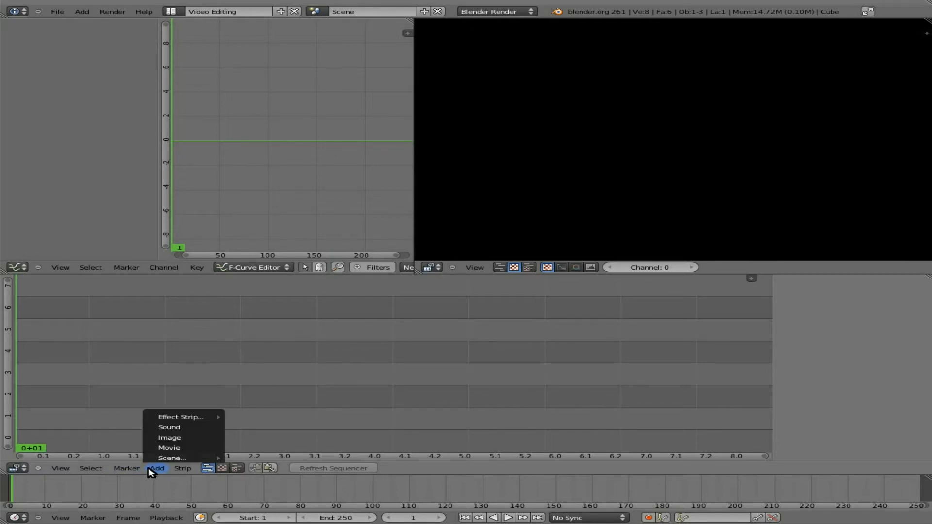
pyautogui.click(170, 447)
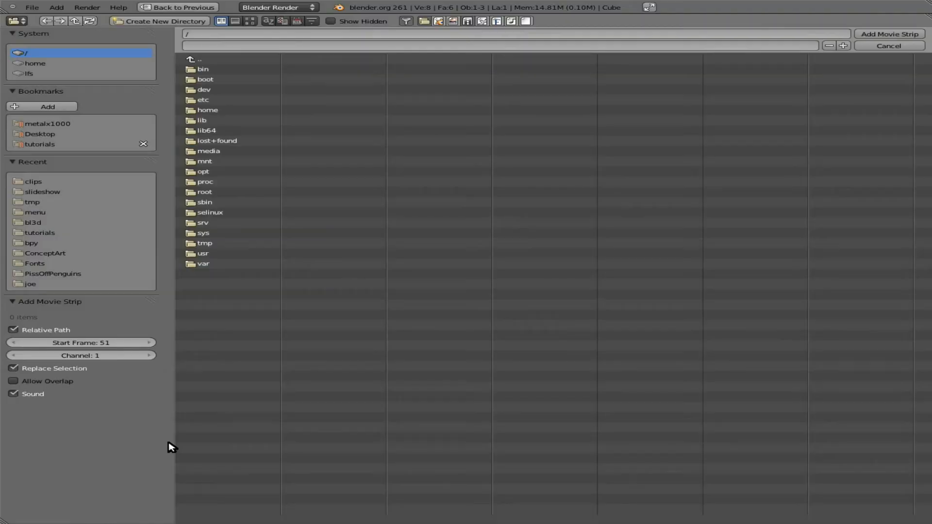
pyautogui.click(34, 183)
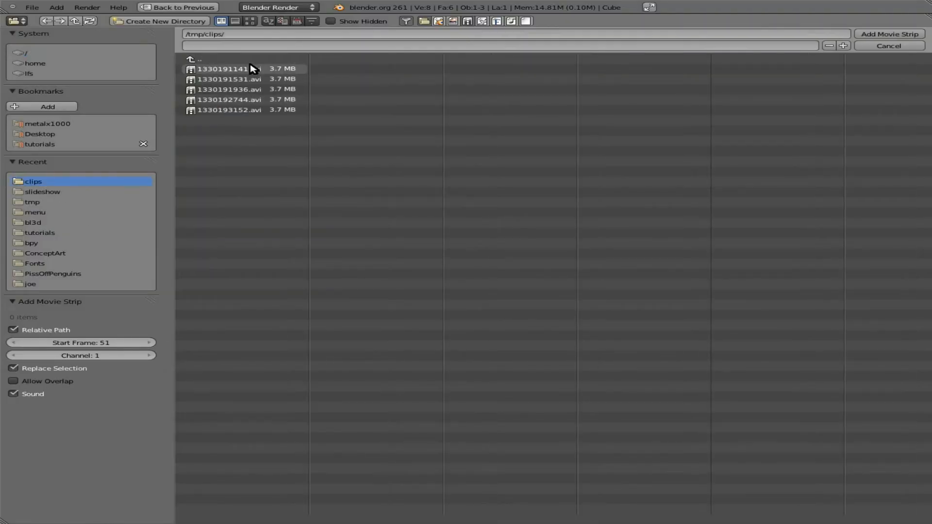
pyautogui.moveTo(269, 162); pyautogui.dragTo(210, 76)
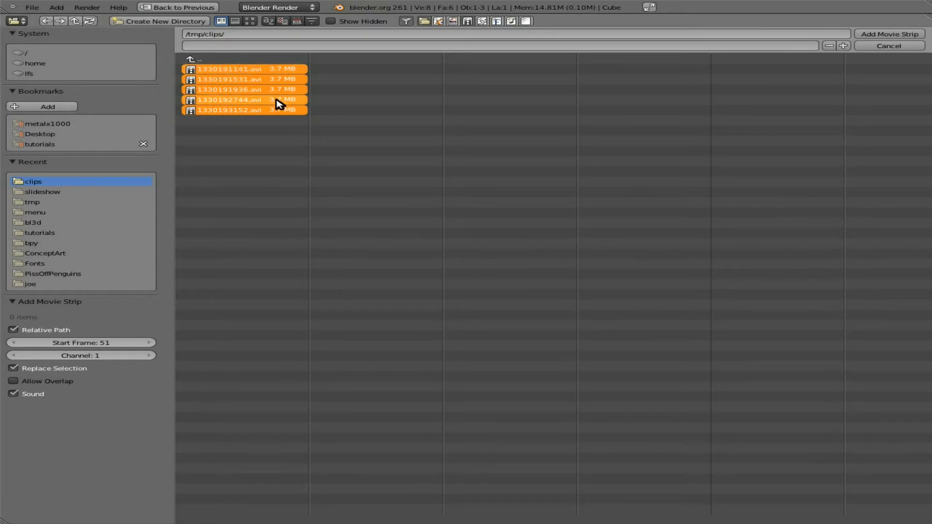
pyautogui.click(883, 34)
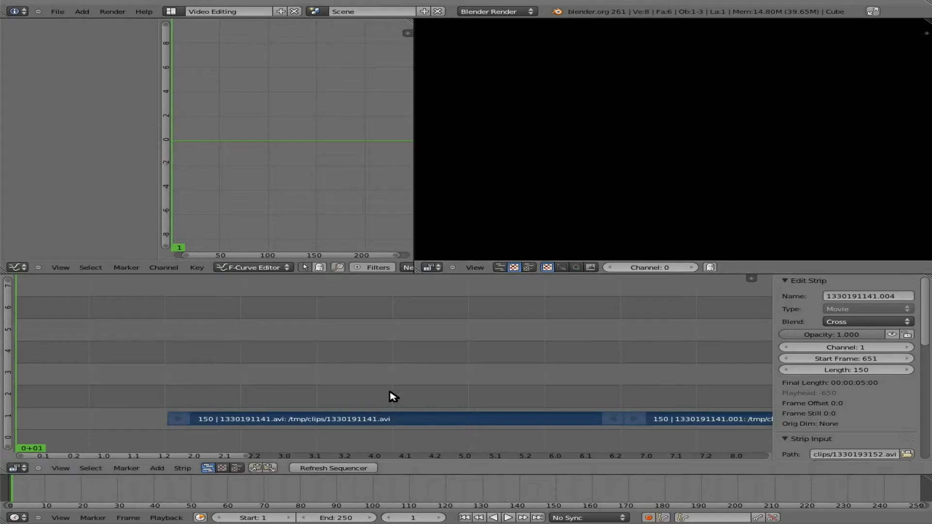
# - Slide all the movie strips 51 frames earlier so that the first clip starts at frame 0
pyautogui.press('Home')
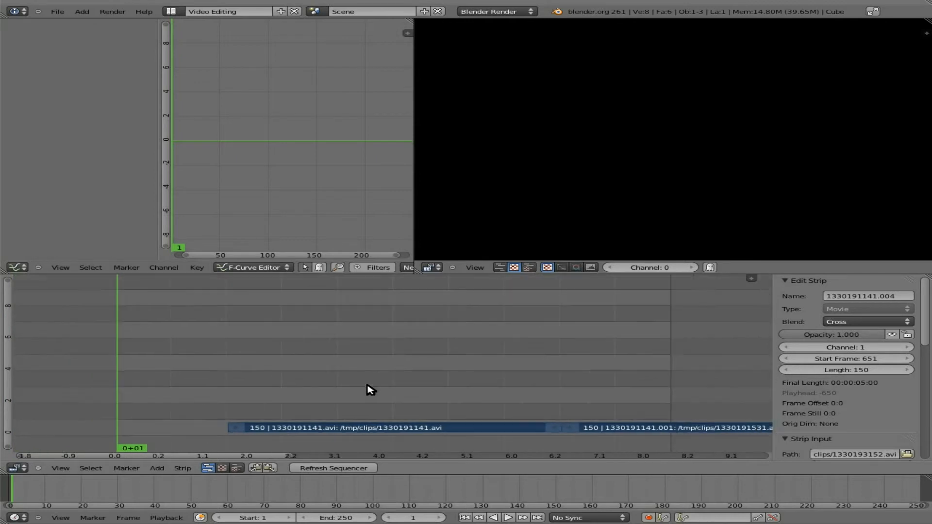
pyautogui.scroll(-13, 367, 386)
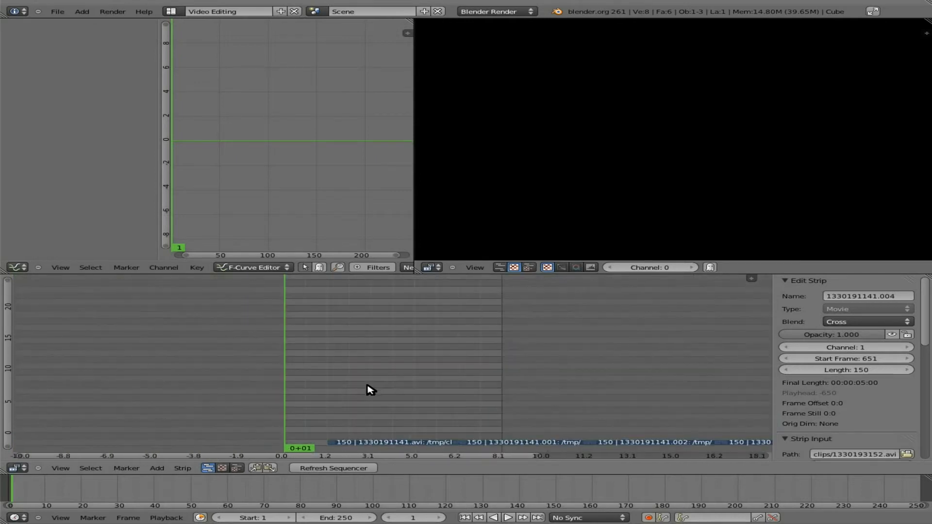
pyautogui.scroll(5, 368, 386)
pyautogui.scroll(-5, 368, 386)
pyautogui.moveTo(421, 419); pyautogui.dragTo(415, 334, button='middle')
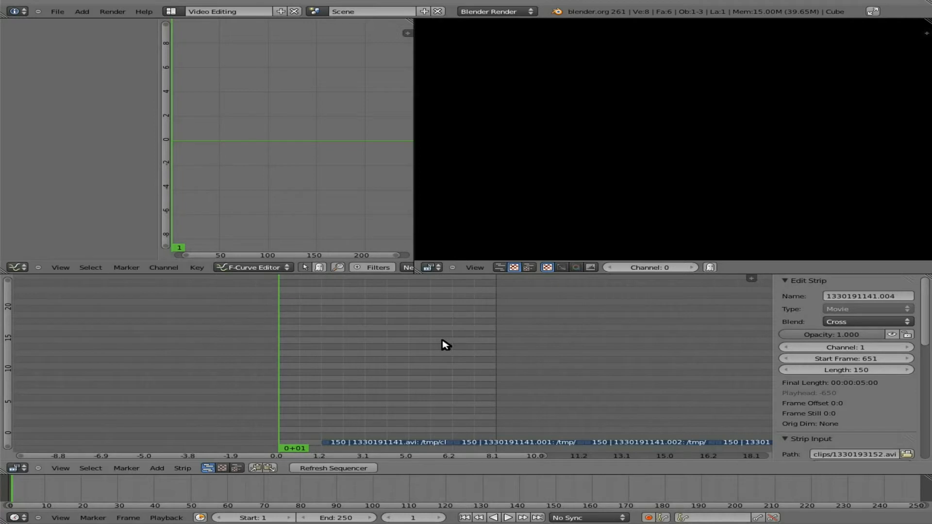
pyautogui.press('g')
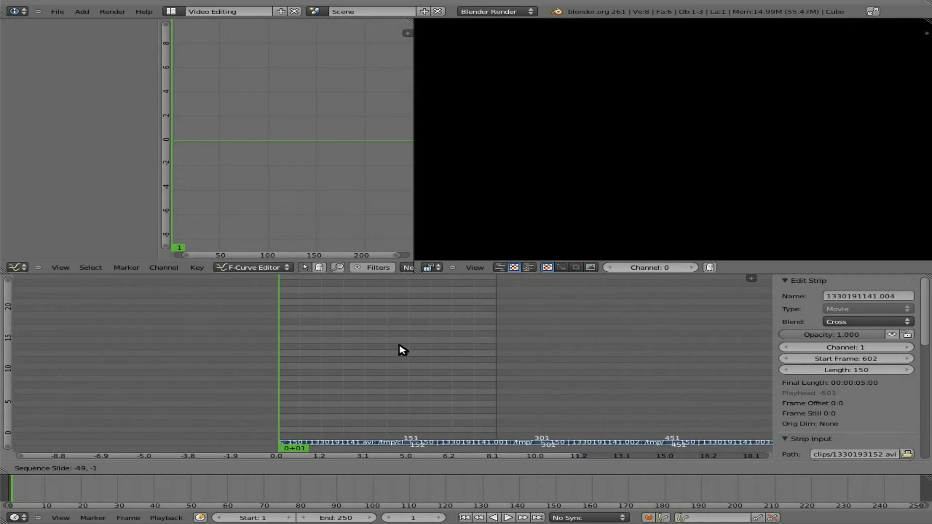
pyautogui.click(396, 351)
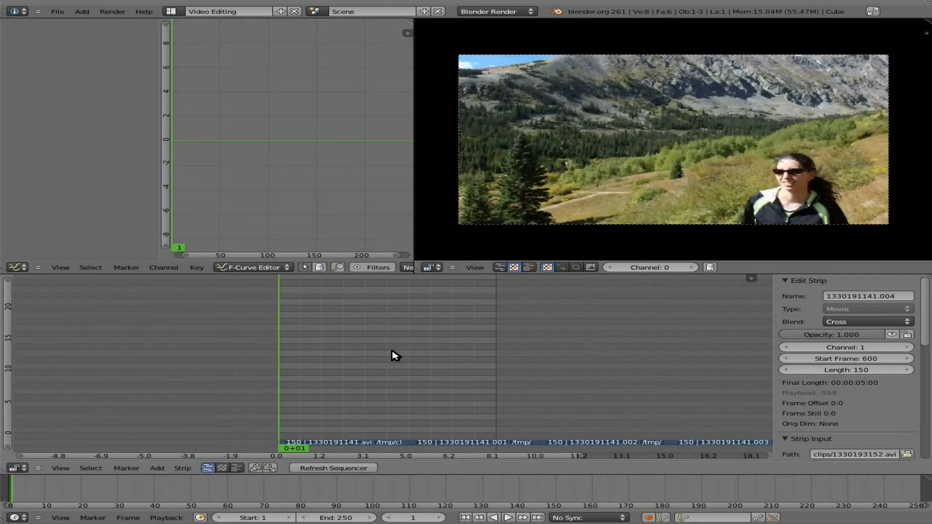
# - Move the second clip to channel 2 at about frame 133 so it overlaps the end of the first clip
pyautogui.keyDown('ctrl'); pyautogui.scroll(3, 292, 434); pyautogui.keyUp('ctrl')
pyautogui.scroll(11, 364, 429)
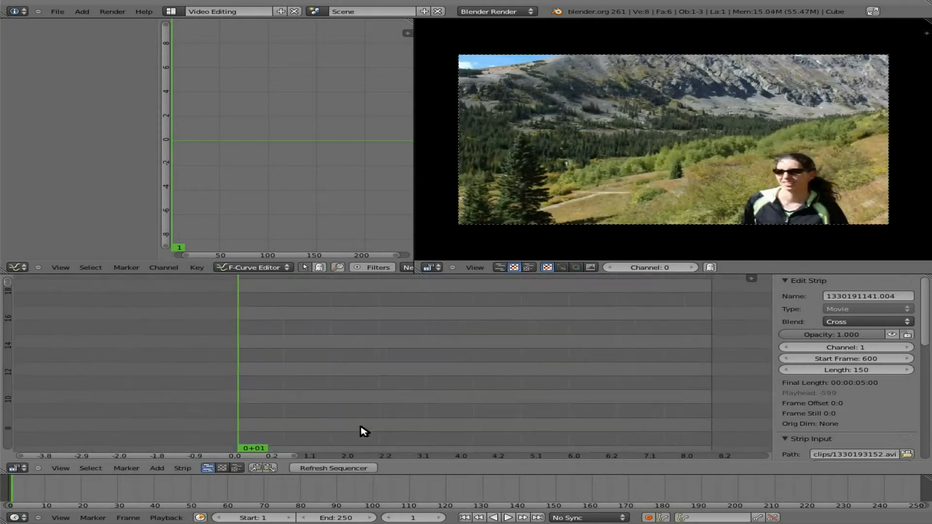
pyautogui.moveTo(311, 427); pyautogui.dragTo(431, 298, button='middle')
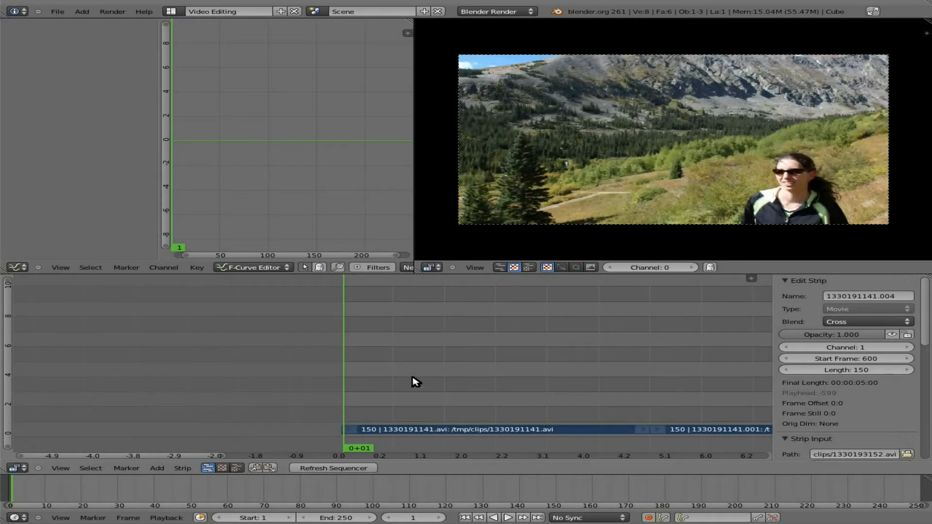
pyautogui.scroll(-3, 629, 384)
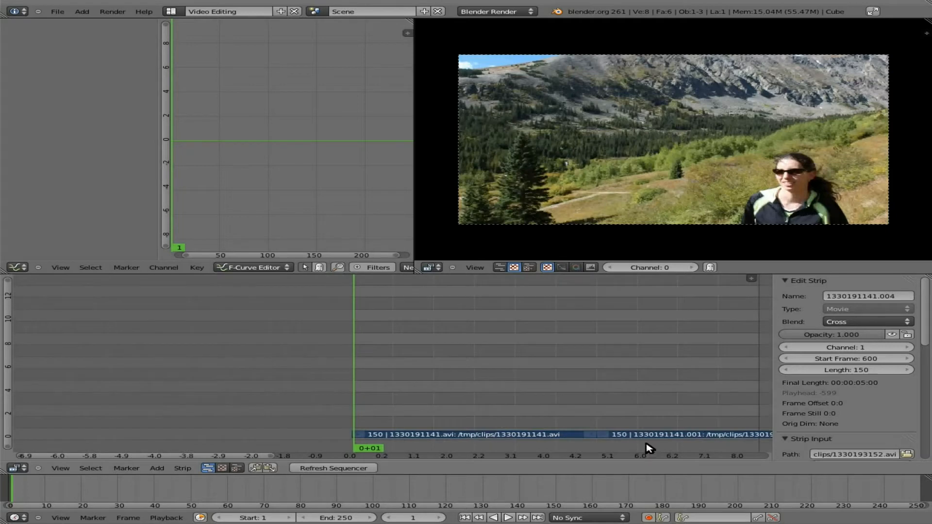
pyautogui.scroll(-4, 647, 431)
pyautogui.moveTo(586, 405); pyautogui.dragTo(390, 355, button='middle')
pyautogui.rightClick(402, 439)
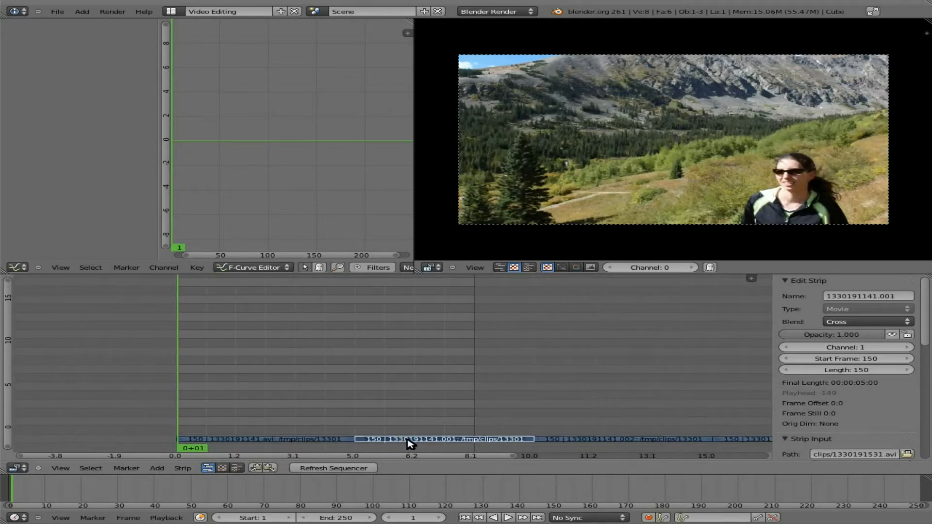
pyautogui.press('g')
pyautogui.click(394, 433)
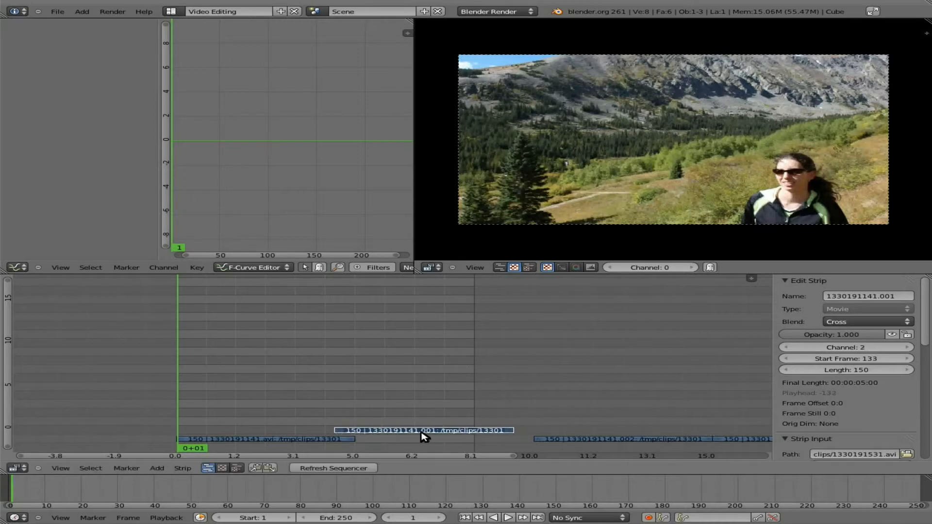
# - Overlap the remaining three clips on alternating channels 1, 2 and 1, starting at about frames 260, 384 and 508
pyautogui.moveTo(600, 439); pyautogui.dragTo(554, 437, button='right')
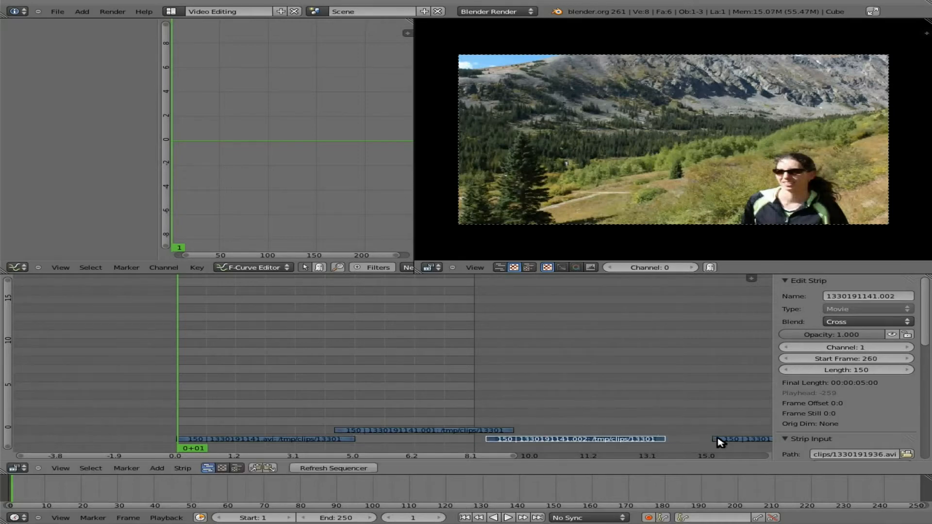
pyautogui.moveTo(721, 439); pyautogui.dragTo(647, 431, button='right')
pyautogui.keyDown('ctrl'); pyautogui.hscroll(8, 529, 438); pyautogui.keyUp('ctrl')
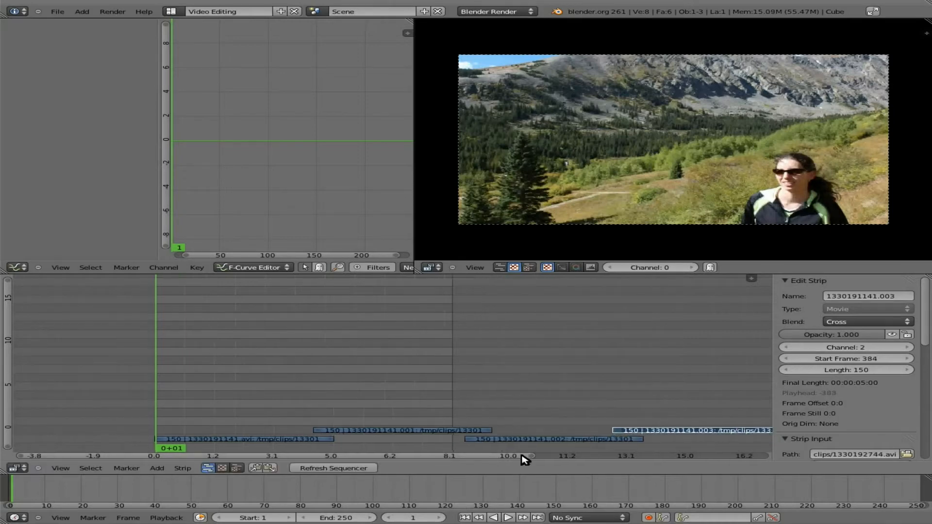
pyautogui.moveTo(714, 441); pyautogui.dragTo(600, 440, button='right')
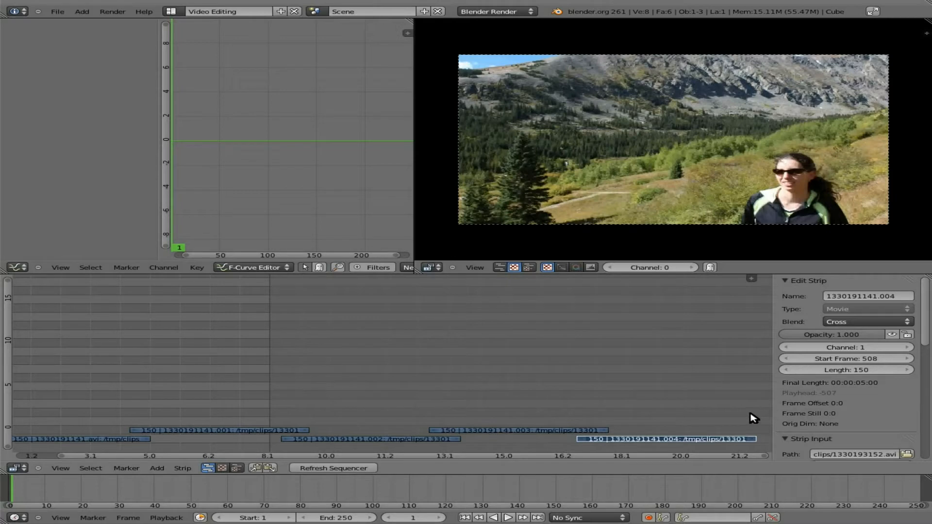
# - Place the playhead just past the last clip at about frame 664 and set the scene's end frame to 660
pyautogui.press('a')
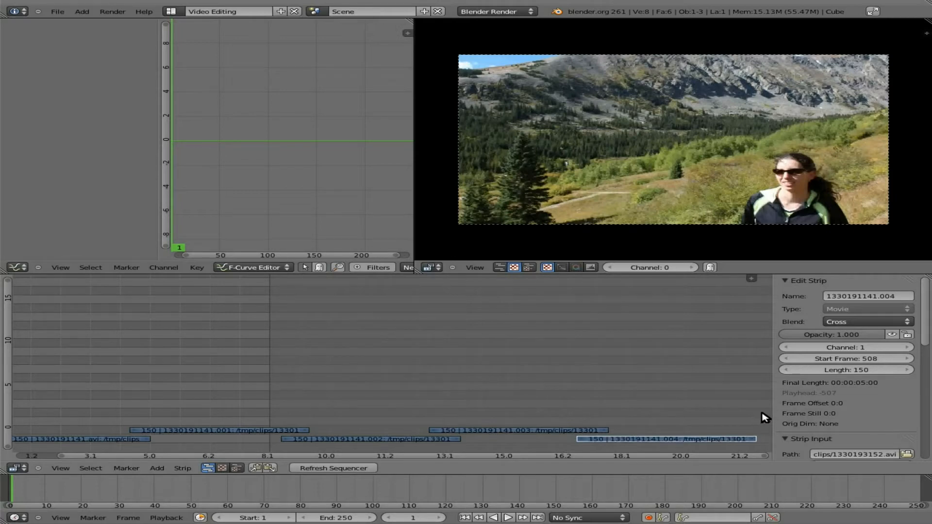
pyautogui.click(763, 417)
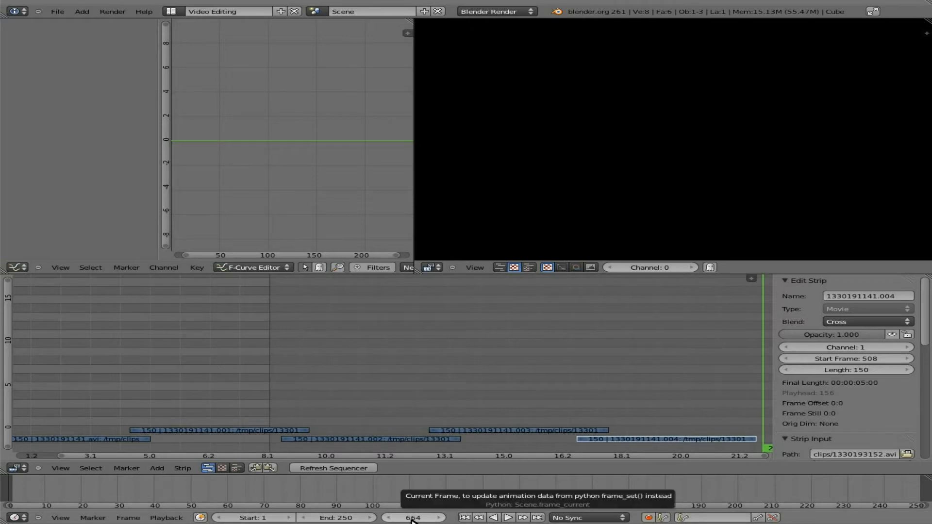
pyautogui.click(344, 518)
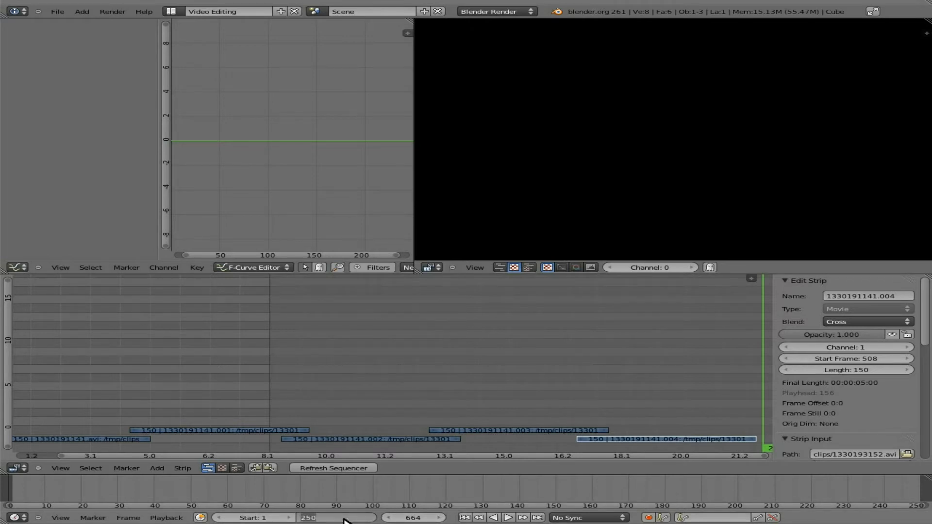
pyautogui.write('660')
pyautogui.press('Return')
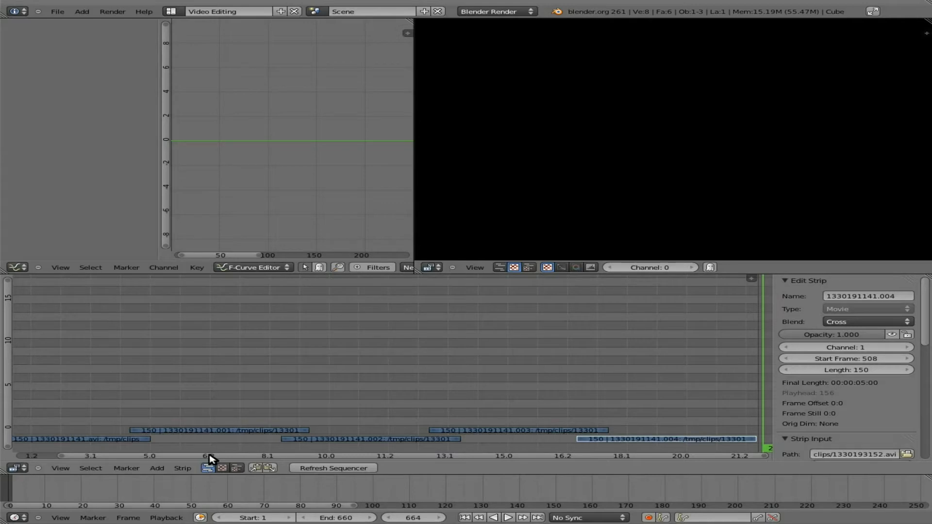
# - Add a black Color effect strip and move it to channel 2 at about frame -1, above the first clip's start
pyautogui.moveTo(212, 457); pyautogui.dragTo(145, 458)
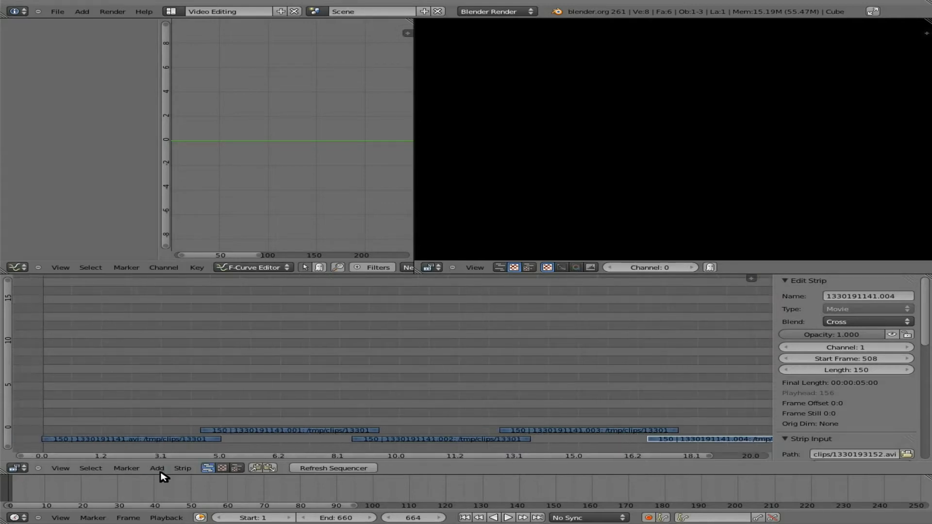
pyautogui.click(160, 470)
pyautogui.moveTo(180, 418)
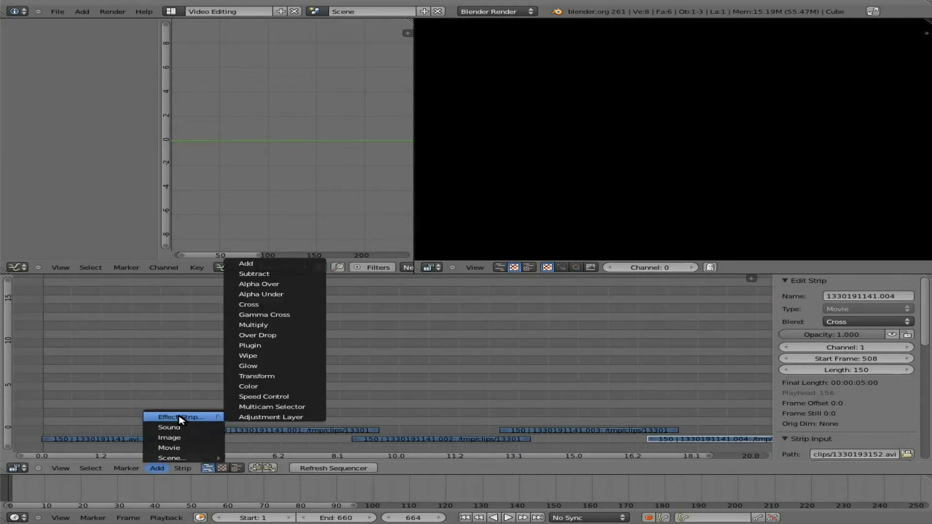
pyautogui.click(268, 389)
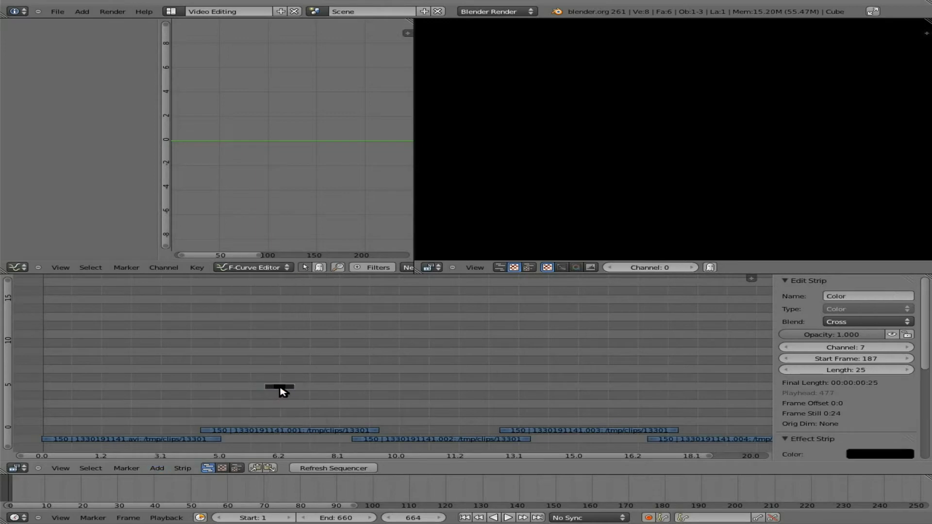
pyautogui.click(871, 456)
pyautogui.press('g')
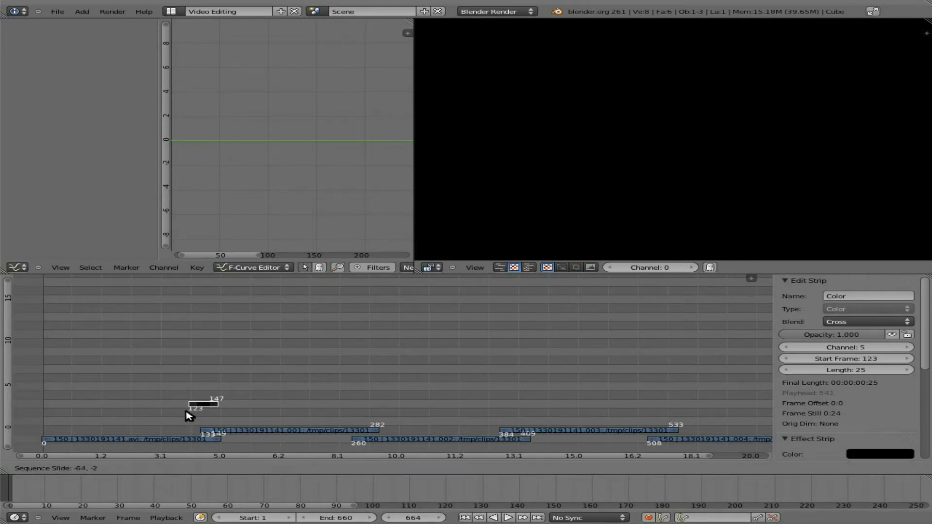
pyautogui.click(55, 436)
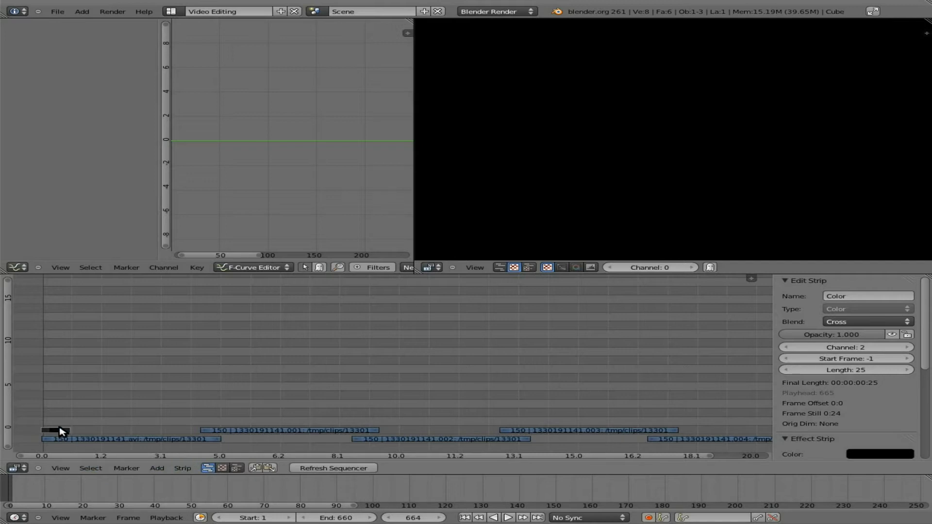
# - Duplicate the black color strip and place the copy on channel 2 at about frame 635, above the last clip's end
pyautogui.moveTo(106, 453); pyautogui.dragTo(122, 455)
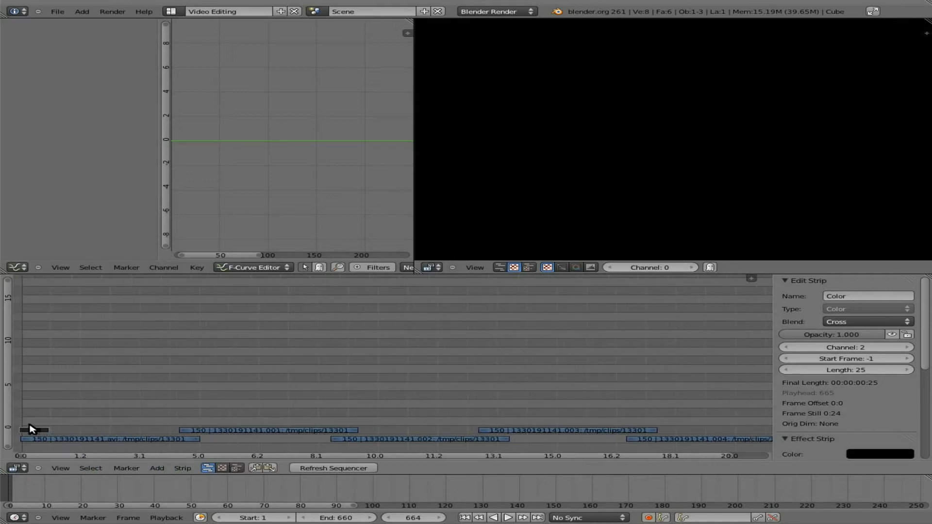
pyautogui.hotkey('shift', 'd')
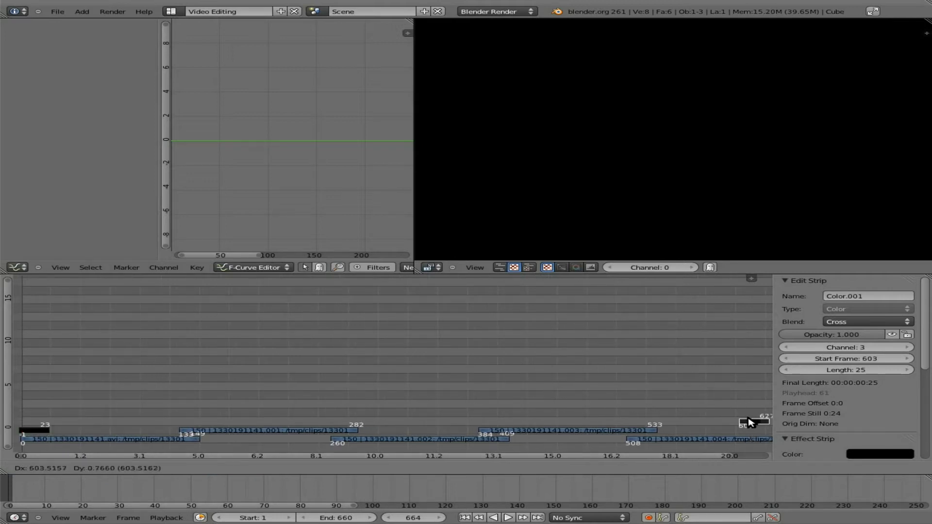
pyautogui.click(750, 423)
pyautogui.moveTo(521, 457); pyautogui.dragTo(686, 453)
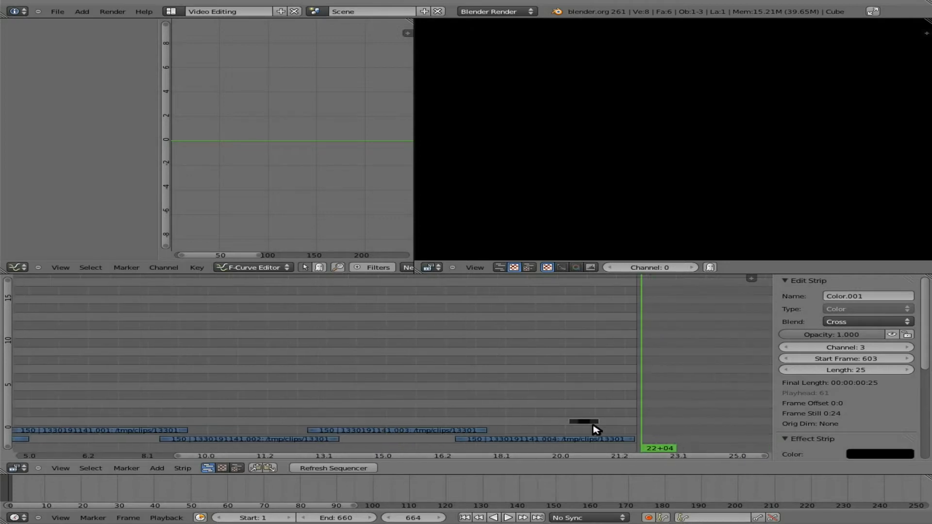
pyautogui.press('g')
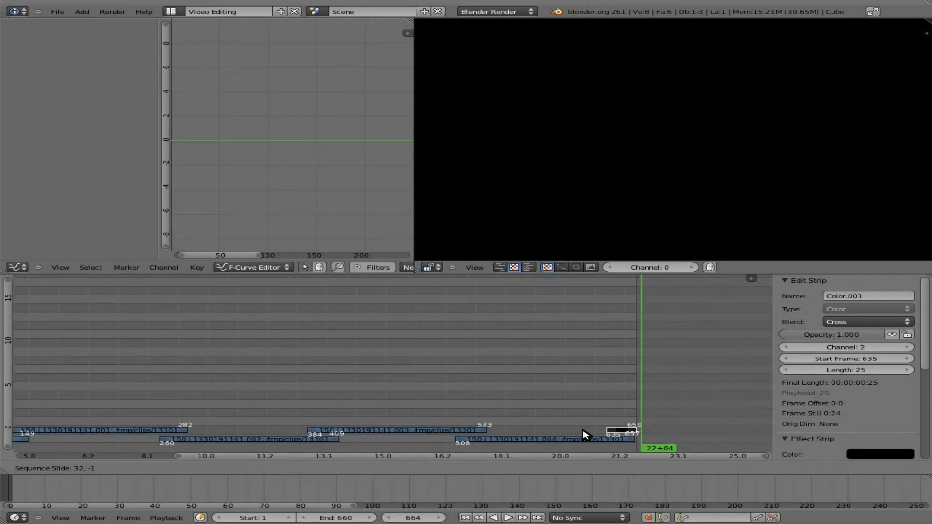
pyautogui.click(584, 434)
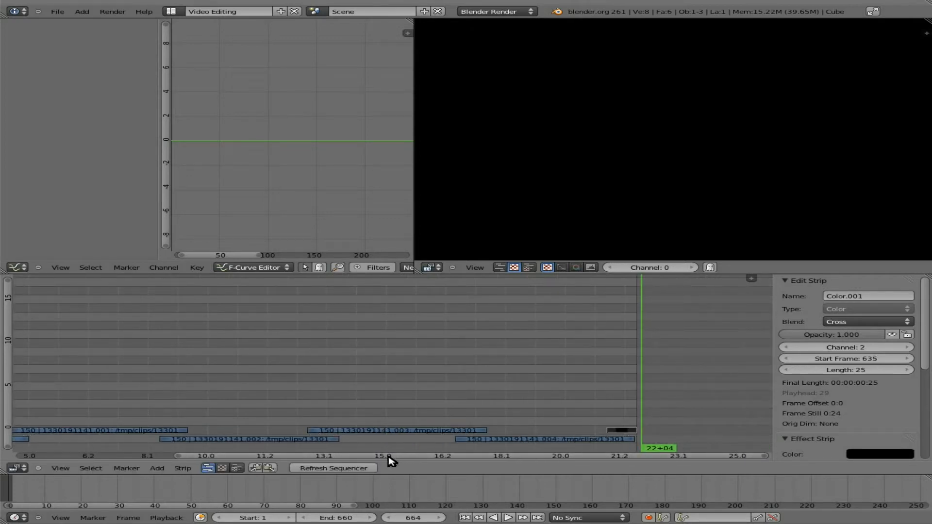
# - Try out selecting neighbouring strips in pairs: the opening black strip with the first clip, and the second clip with the third
pyautogui.moveTo(389, 460); pyautogui.dragTo(187, 457)
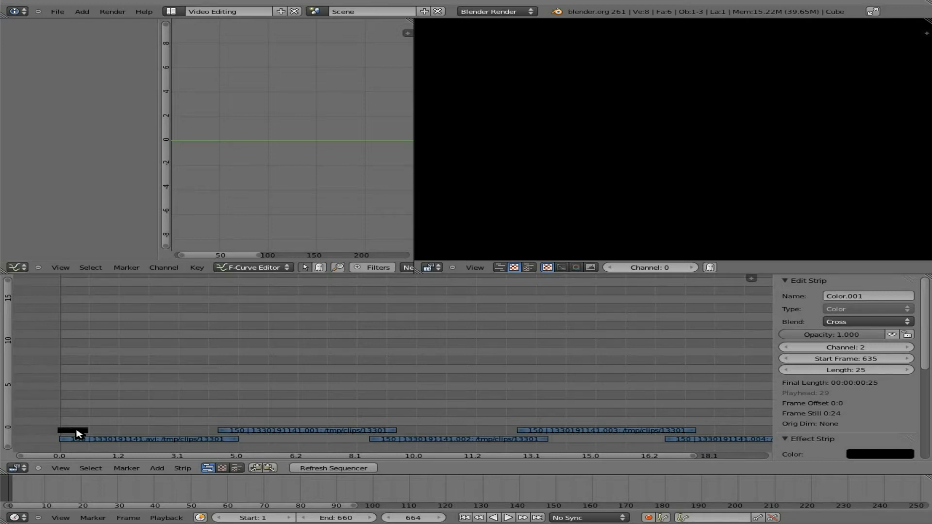
pyautogui.click(184, 440)
pyautogui.click(291, 430)
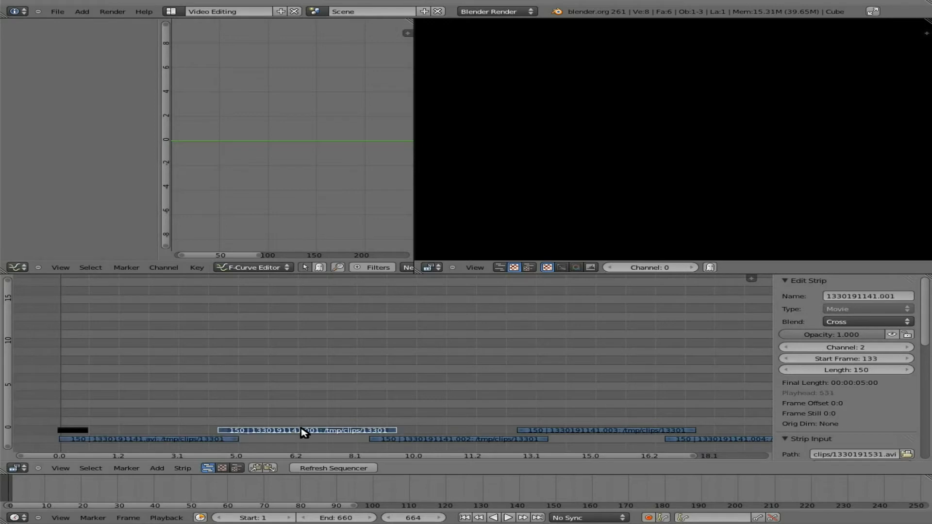
pyautogui.click(434, 440)
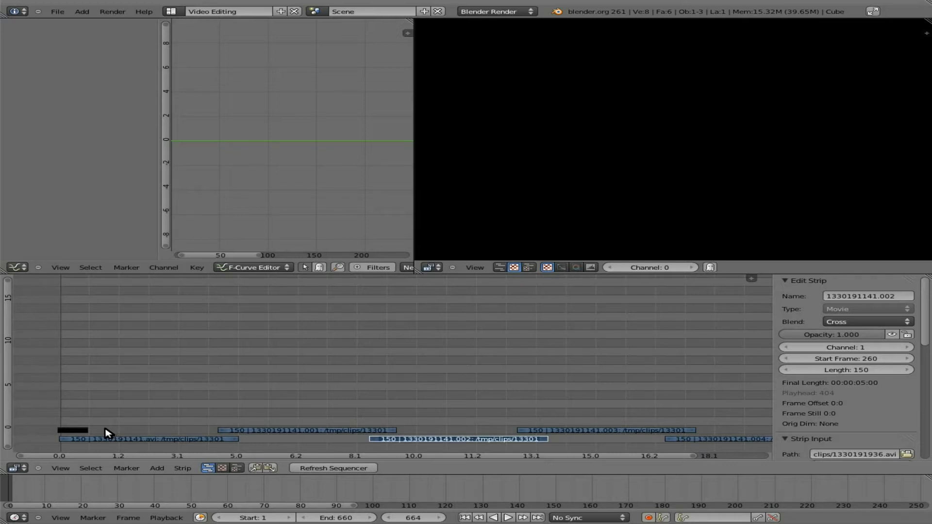
pyautogui.rightClick(73, 431)
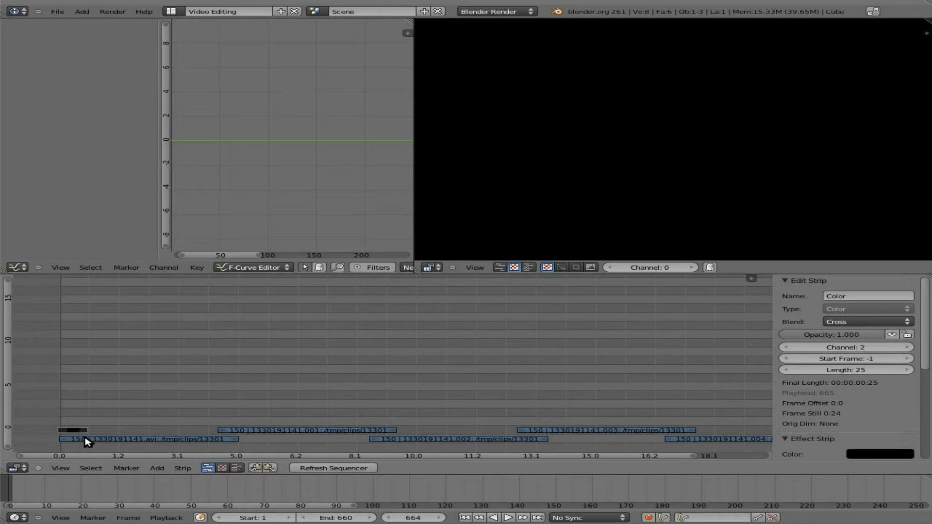
pyautogui.rightClick(116, 439)
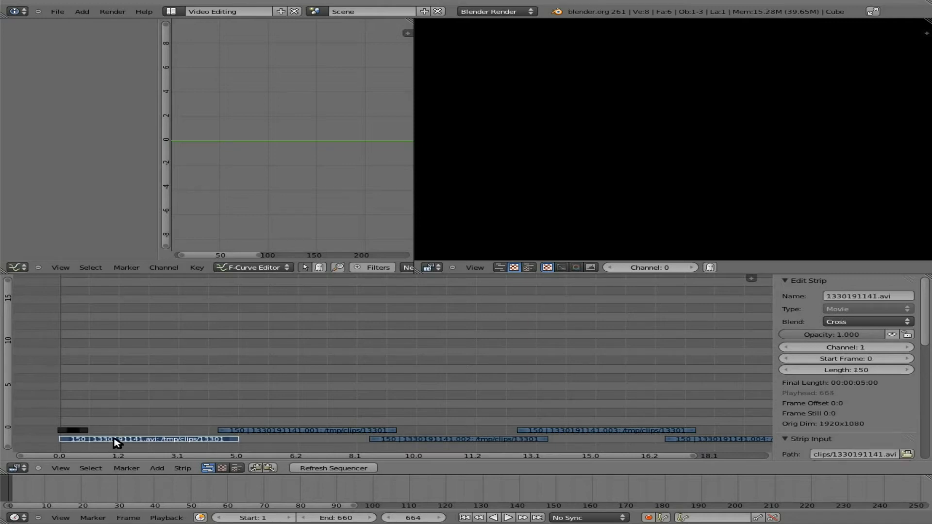
pyautogui.rightClick(73, 431)
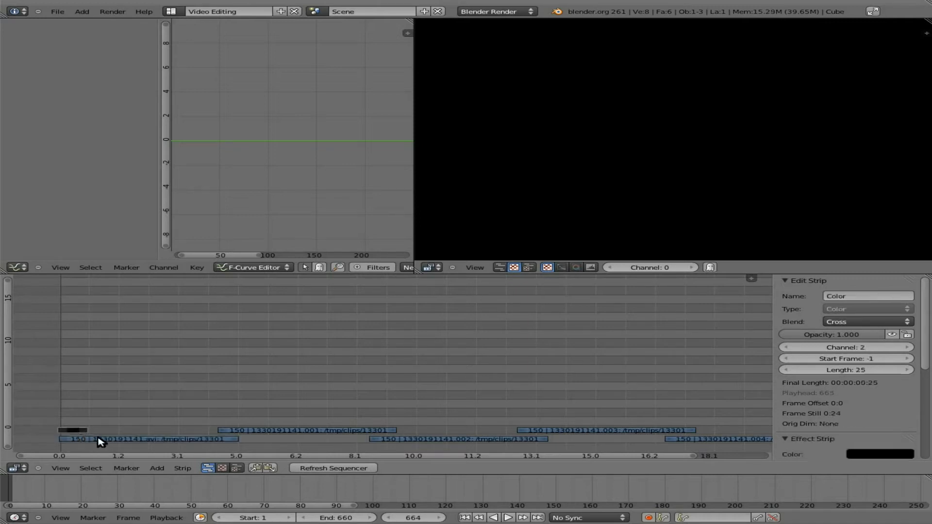
pyautogui.rightClick(105, 440)
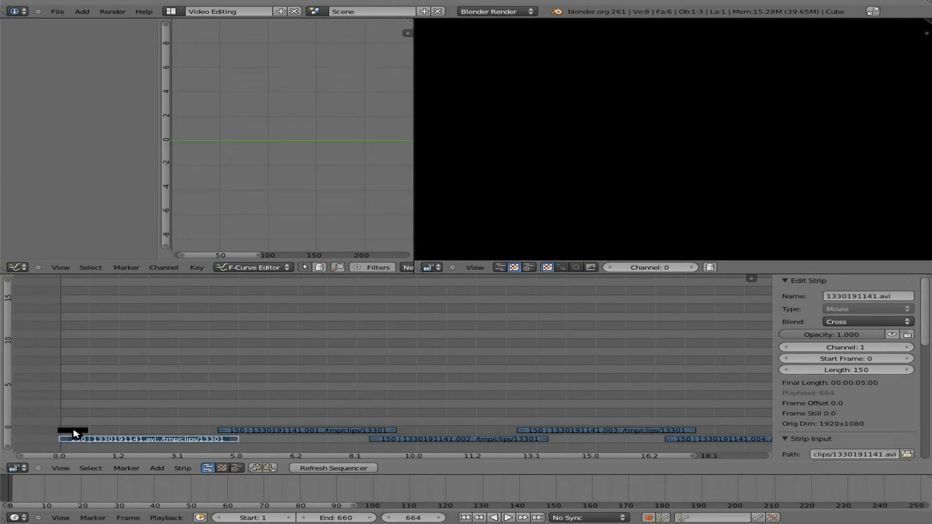
pyautogui.rightClick(73, 431)
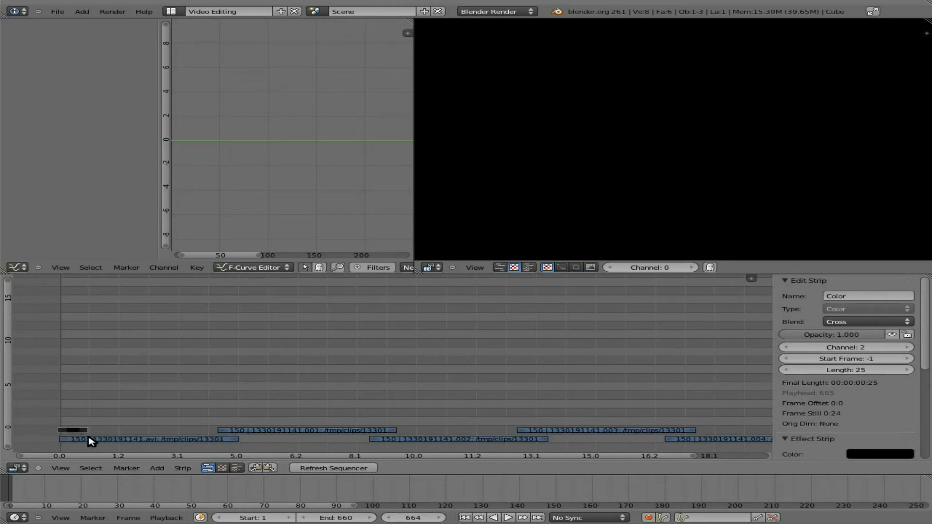
pyautogui.rightClick(90, 439)
pyautogui.rightClick(73, 430)
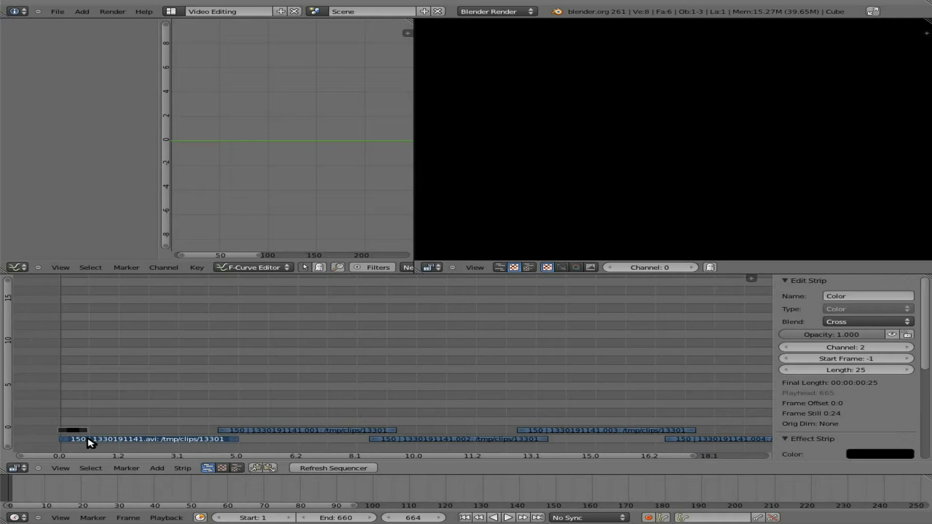
pyautogui.rightClick(90, 439)
pyautogui.rightClick(286, 430)
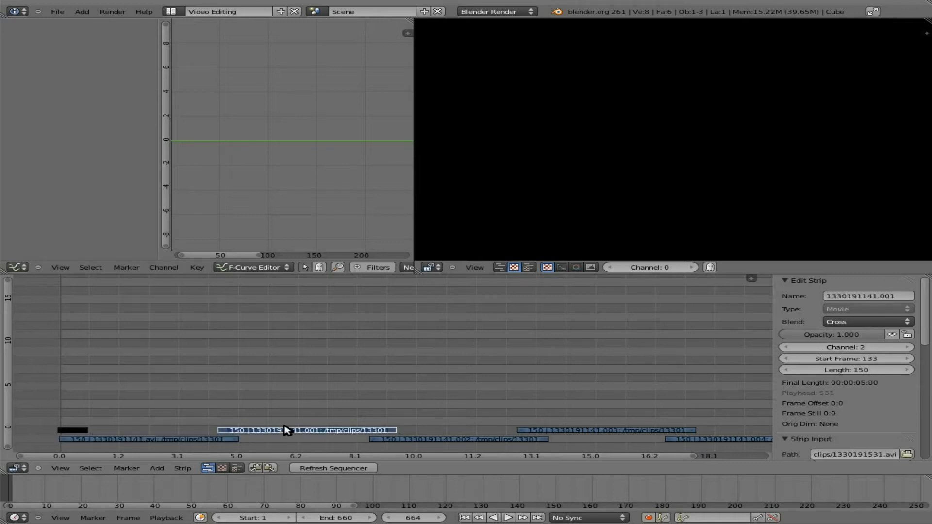
pyautogui.rightClick(437, 440)
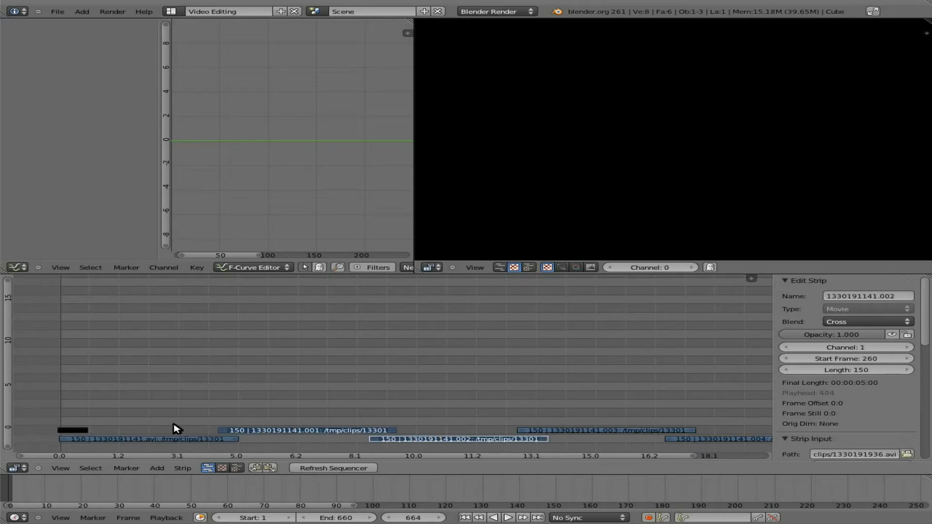
# - Add a Gamma Cross effect from the opening black color strip to the first clip
pyautogui.rightClick(75, 431)
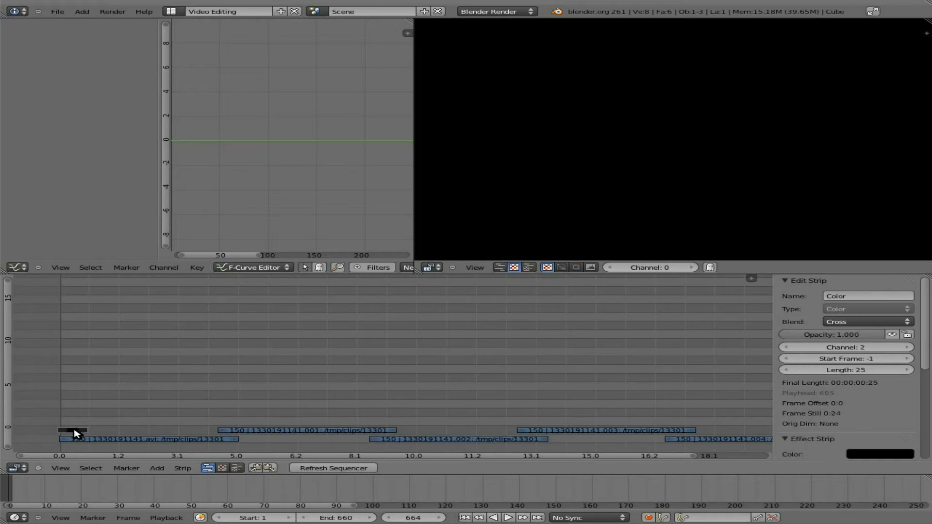
pyautogui.rightClick(110, 440)
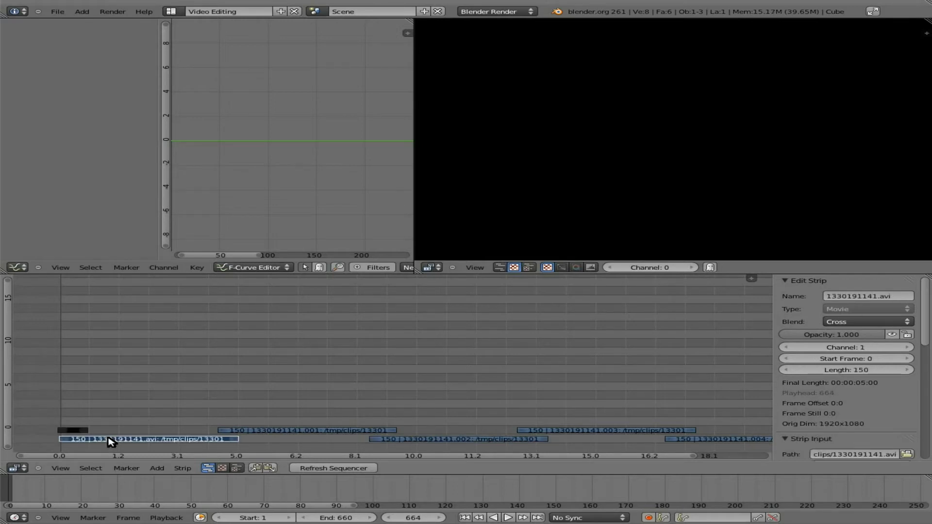
pyautogui.click(157, 468)
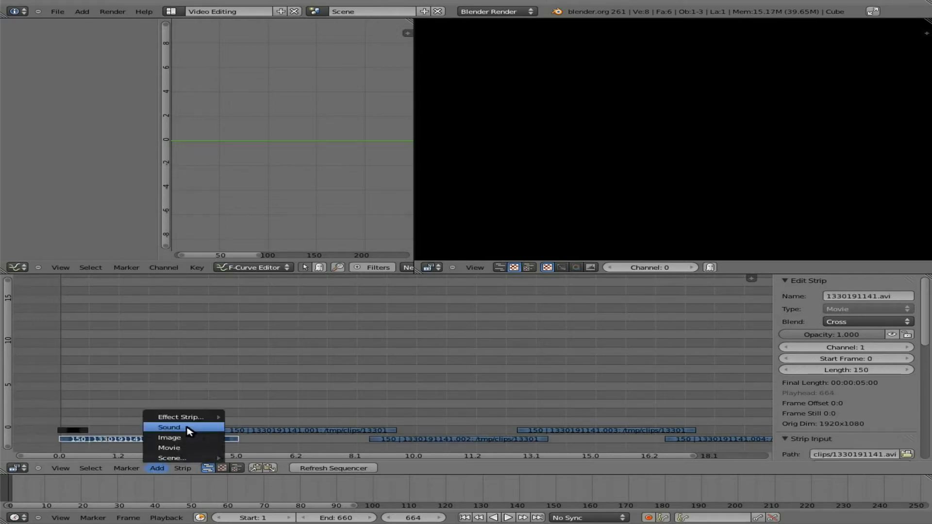
pyautogui.moveTo(189, 421)
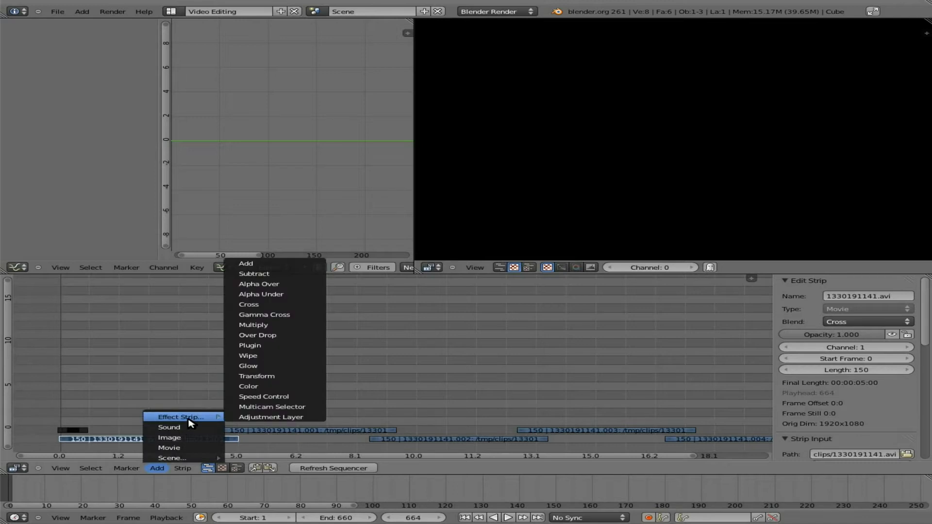
pyautogui.click(285, 315)
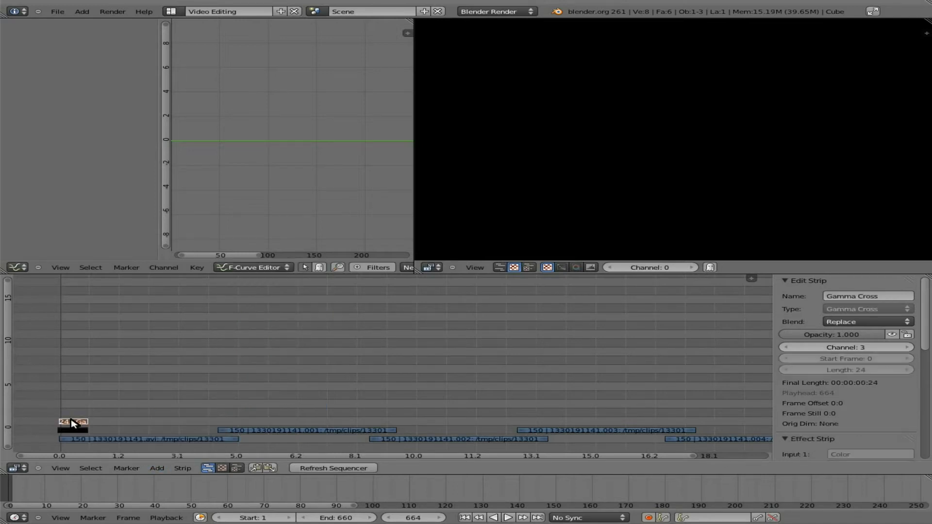
# - Add a Gamma Cross transition from the first clip to the second clip
pyautogui.rightClick(204, 440)
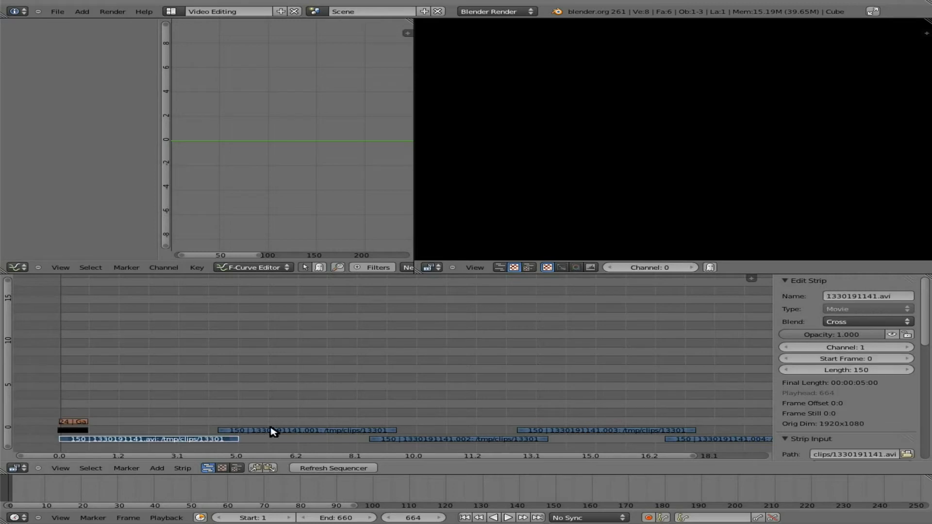
pyautogui.rightClick(316, 432)
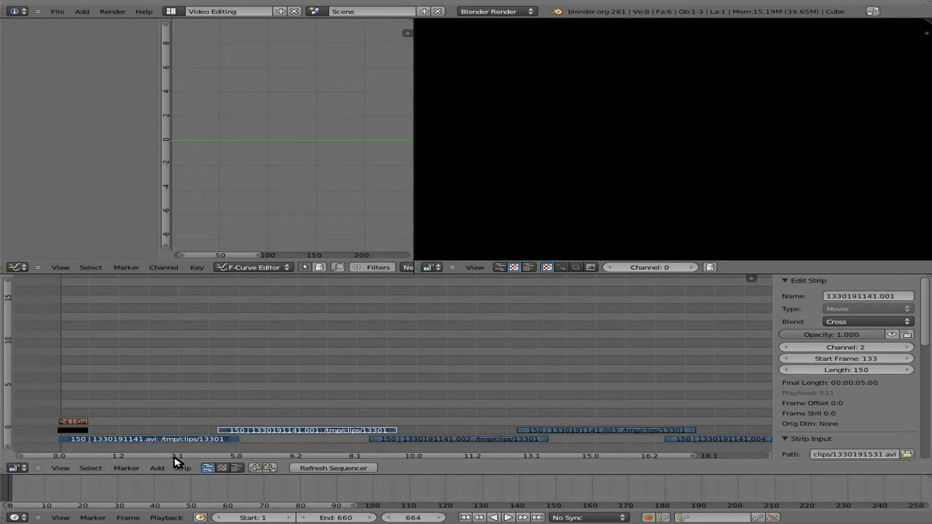
pyautogui.click(160, 469)
pyautogui.moveTo(192, 417)
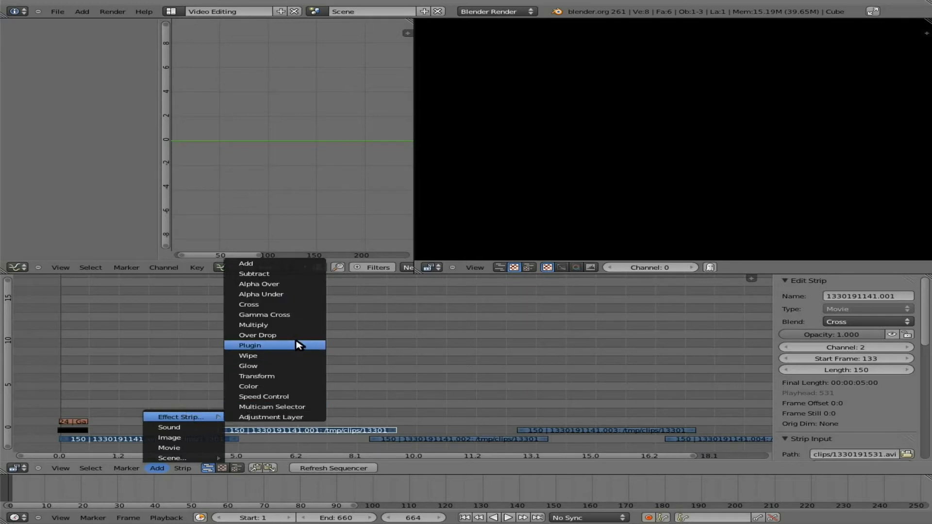
pyautogui.click(290, 320)
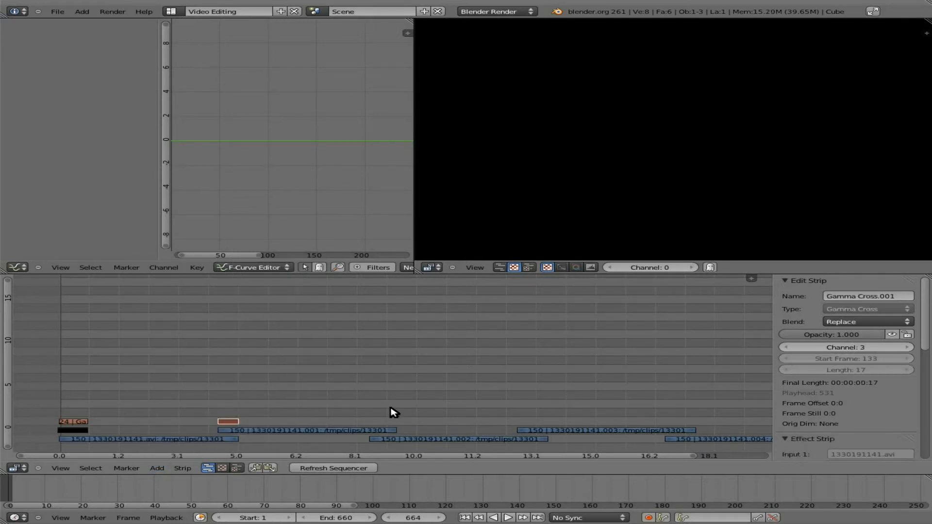
# - Add a Gamma Cross transition from the second clip to the third clip
pyautogui.rightClick(340, 430)
pyautogui.rightClick(427, 439)
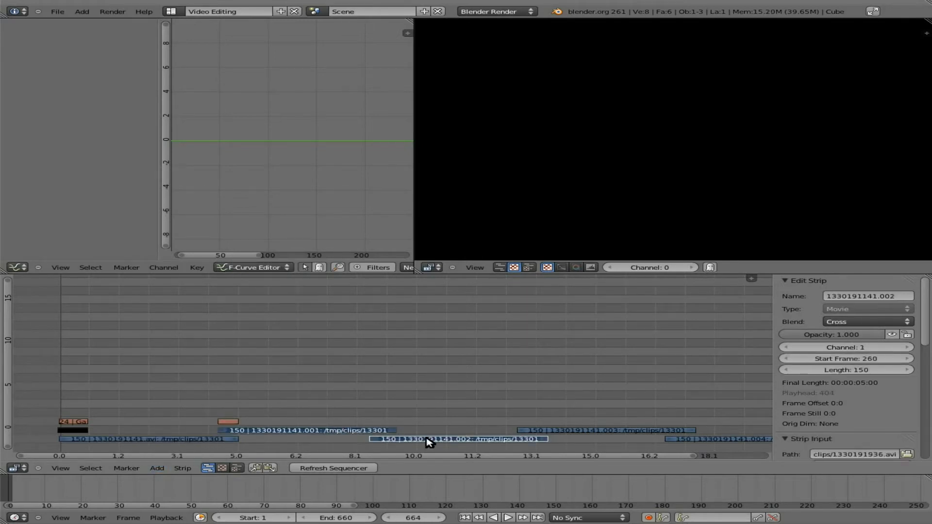
pyautogui.click(157, 469)
pyautogui.moveTo(183, 417)
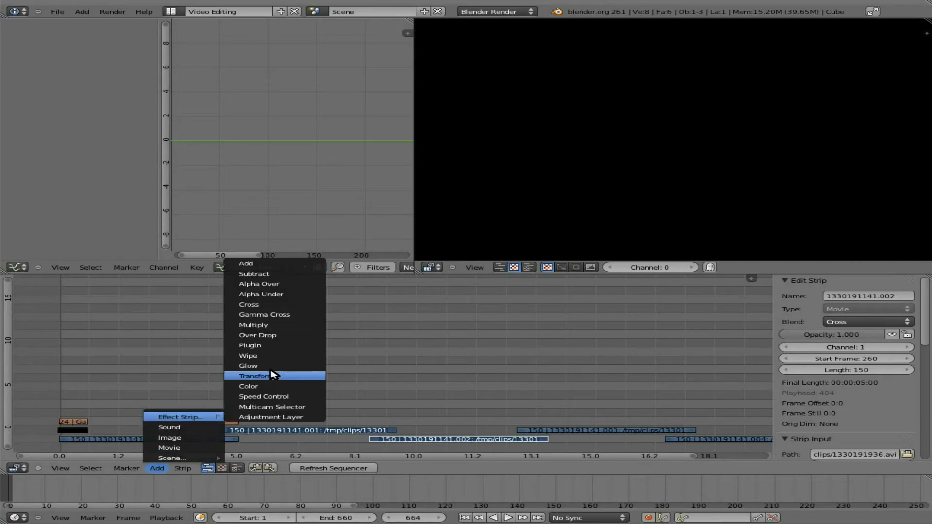
pyautogui.click(278, 316)
# - Add a Gamma Cross transition from the third clip to the fourth clip
pyautogui.rightClick(463, 440)
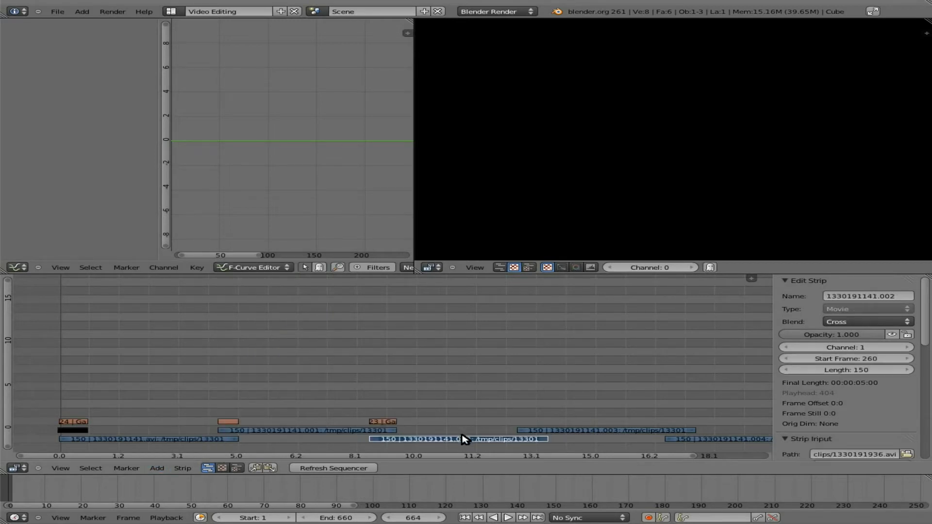
pyautogui.rightClick(583, 432)
pyautogui.click(167, 469)
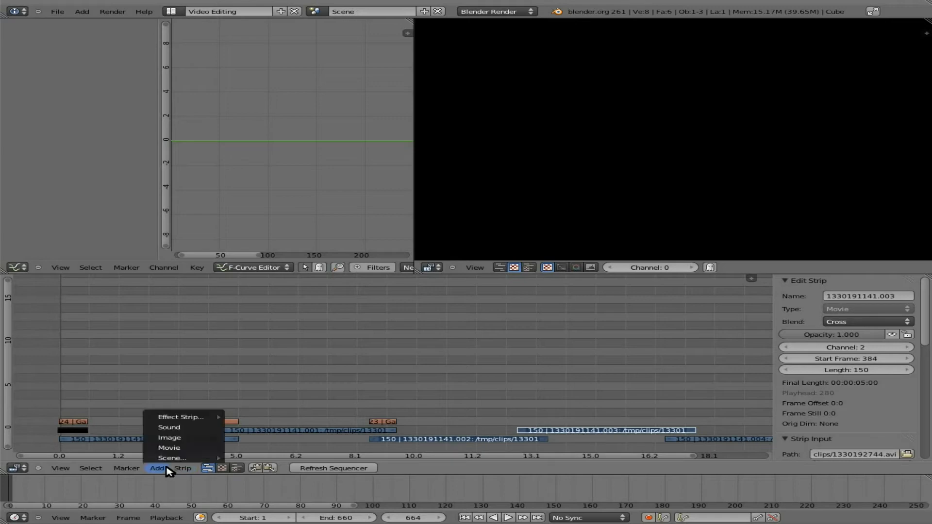
pyautogui.moveTo(196, 417)
pyautogui.click(277, 318)
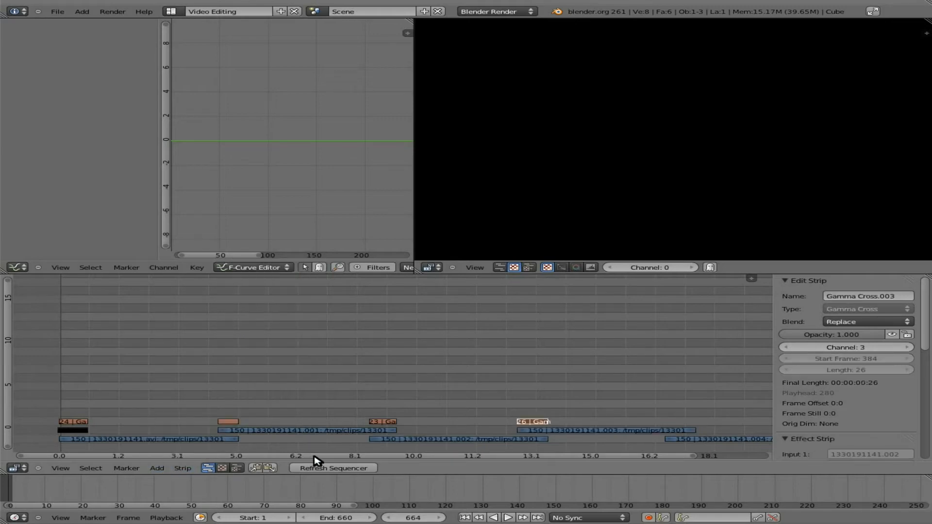
# - Add a Gamma Cross transition from the fourth clip to the fifth clip
pyautogui.moveTo(317, 457); pyautogui.dragTo(505, 454)
pyautogui.rightClick(455, 431)
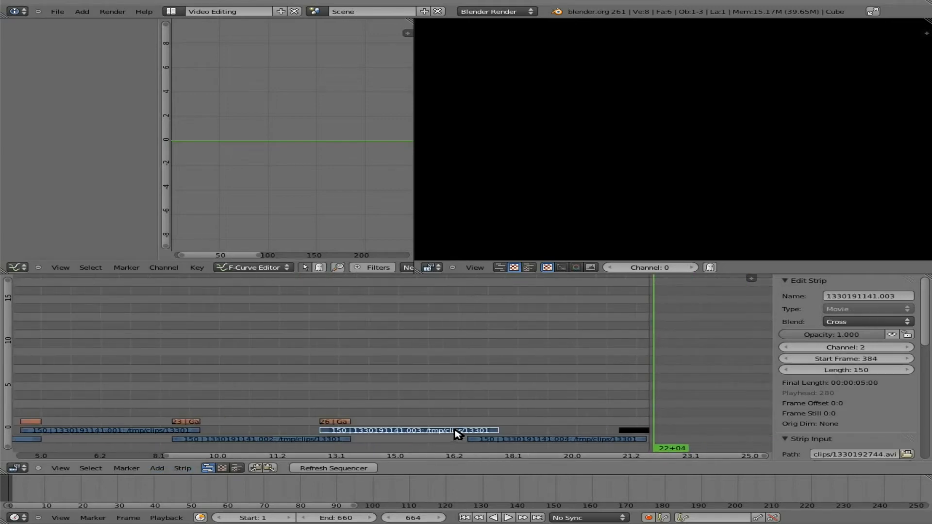
pyautogui.rightClick(527, 439)
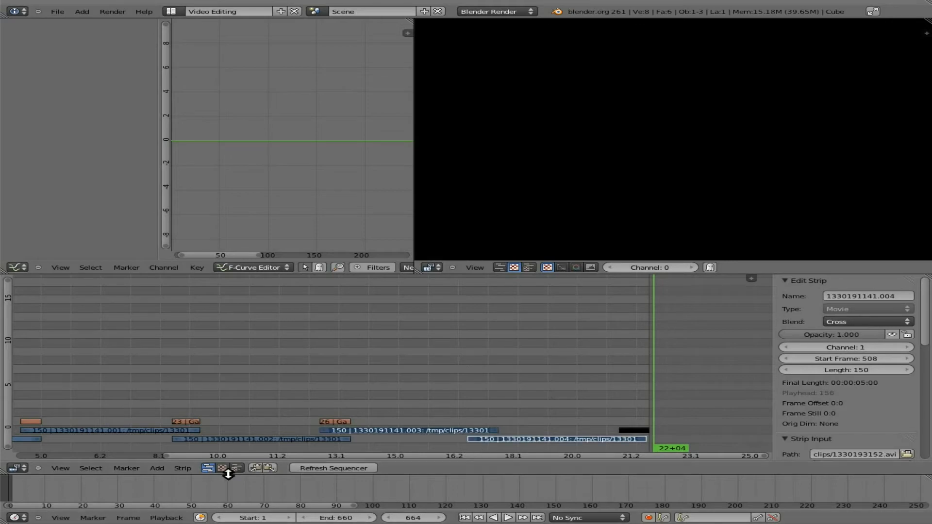
pyautogui.click(161, 468)
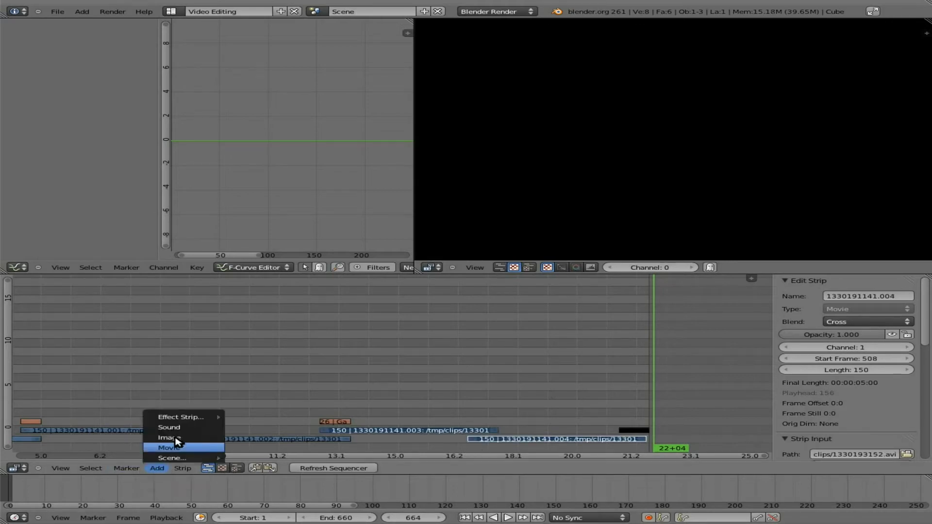
pyautogui.moveTo(208, 414)
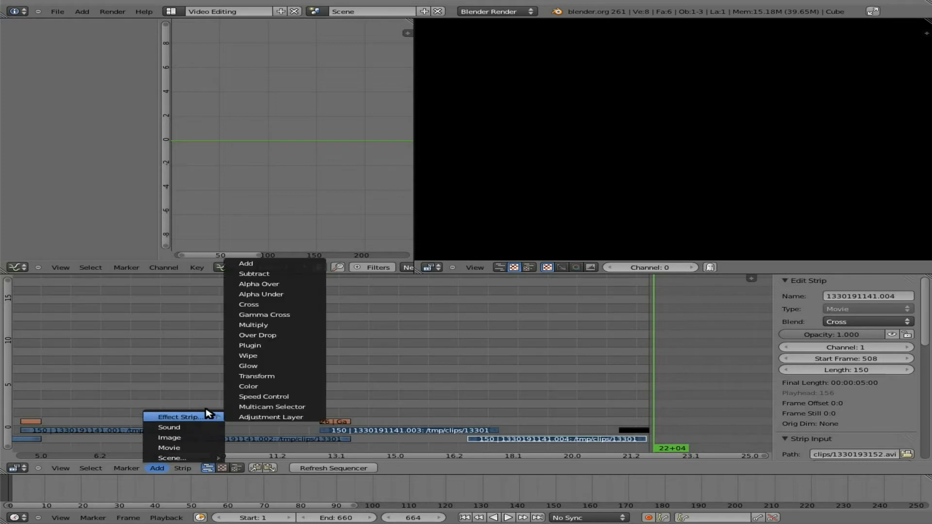
pyautogui.click(297, 315)
# - Add a Gamma Cross effect from the fifth clip to the closing black color strip
pyautogui.click(602, 440)
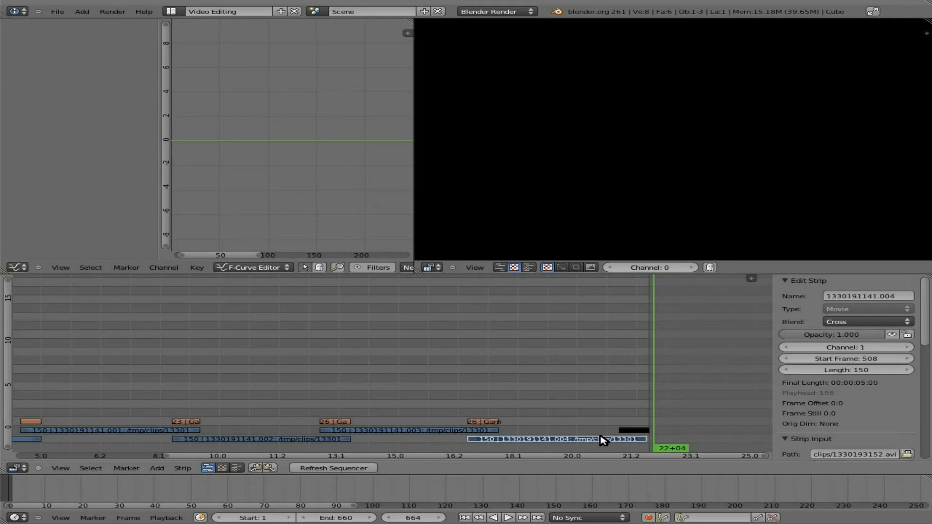
pyautogui.click(633, 431)
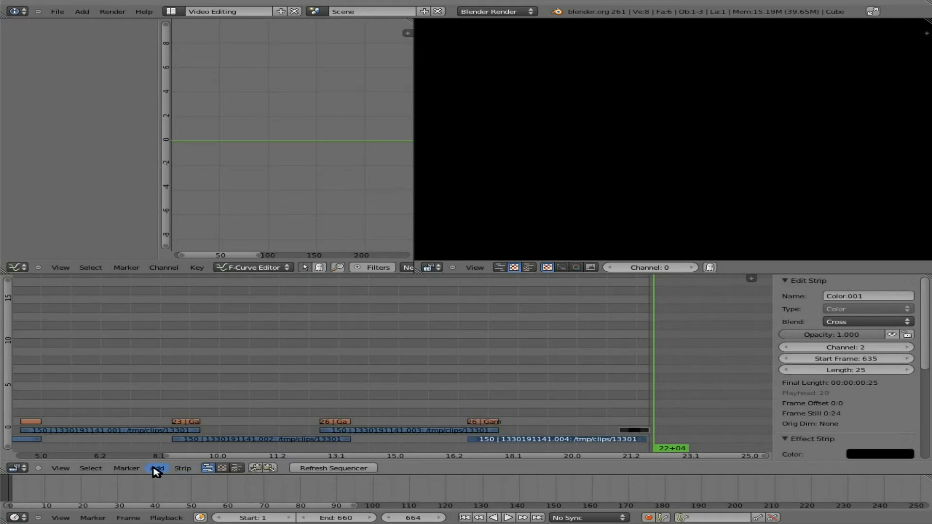
pyautogui.click(155, 470)
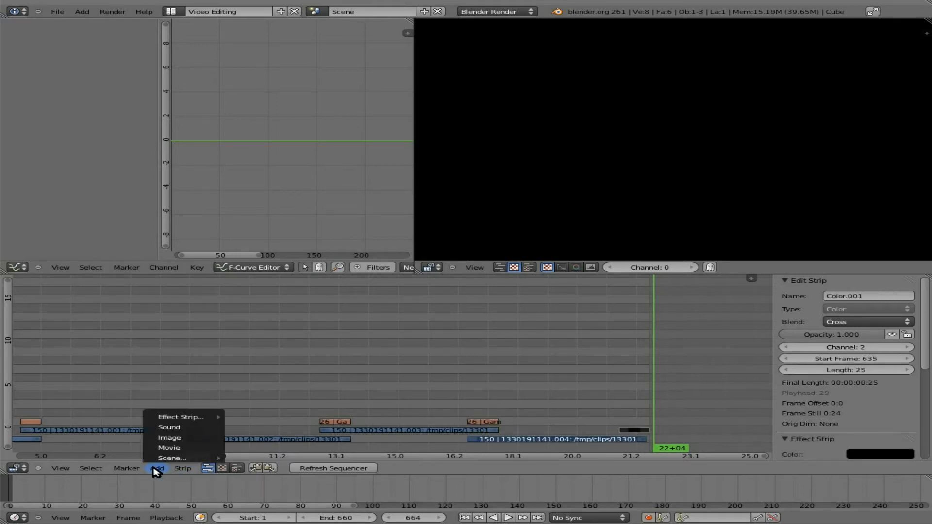
pyautogui.moveTo(156, 418)
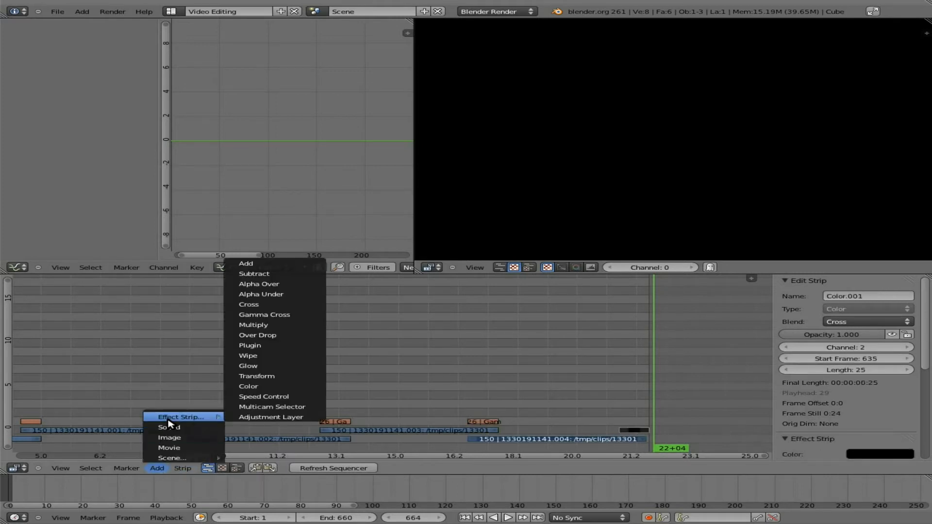
pyautogui.click(286, 316)
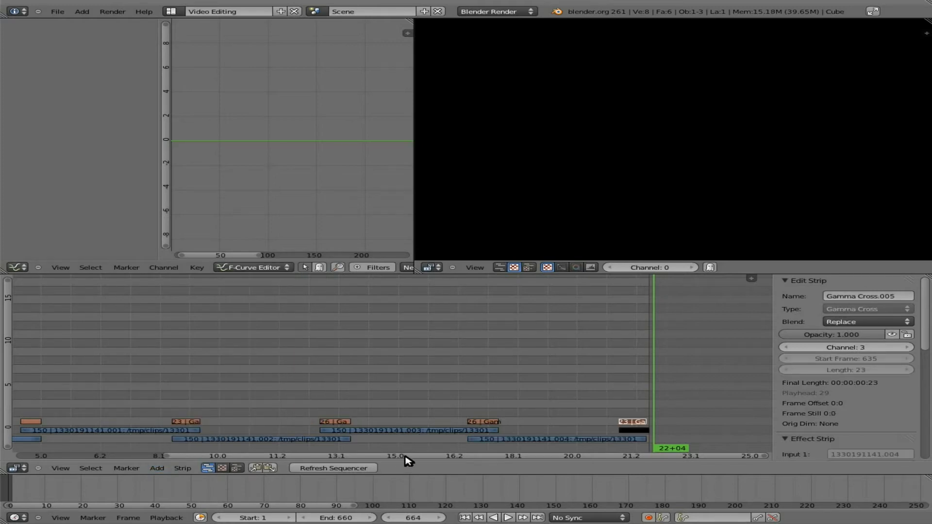
# - Play back the sequence from frame 0 to preview the fade-in and the clip transitions
pyautogui.moveTo(393, 457); pyautogui.dragTo(187, 457)
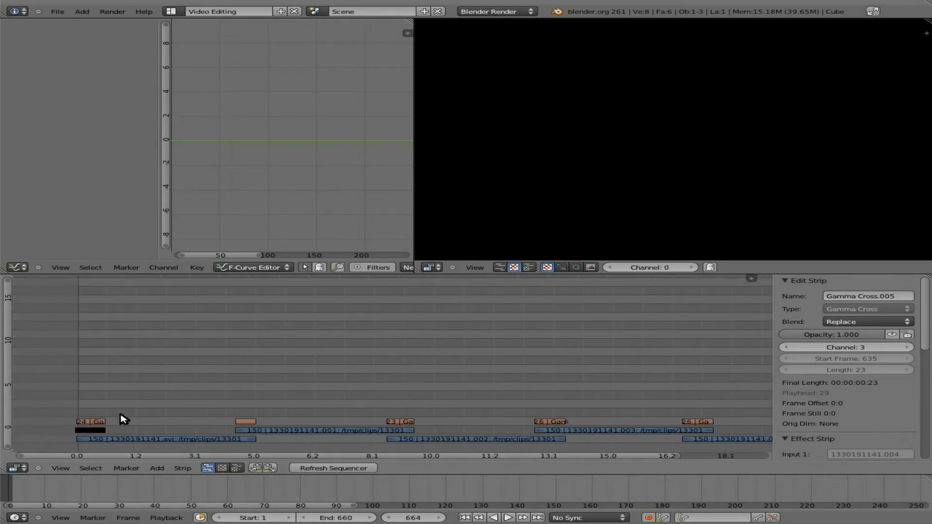
pyautogui.click(74, 395)
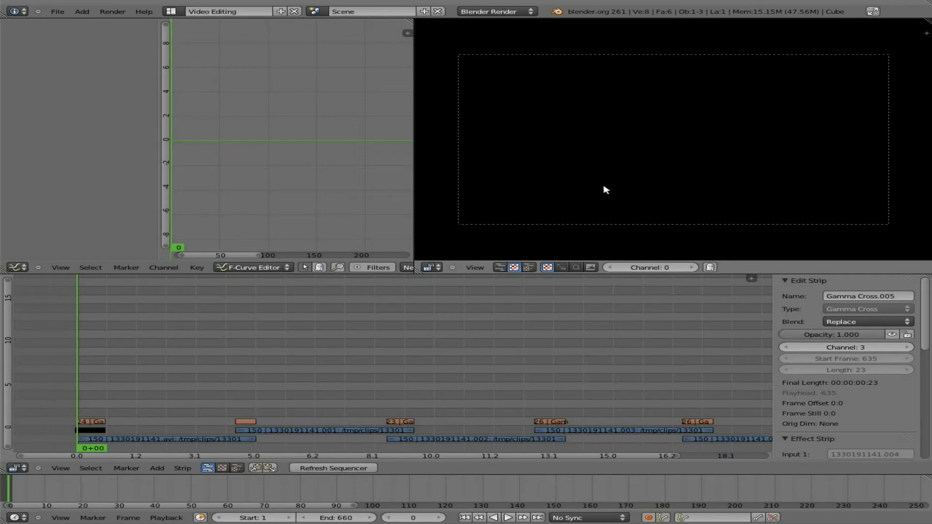
pyautogui.hotkey('alt', 'a')
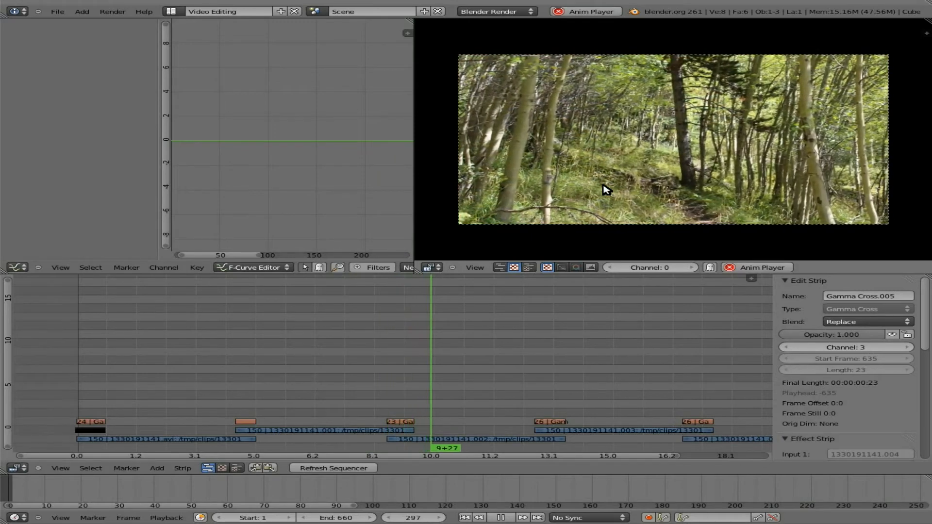
pyautogui.press('Escape')
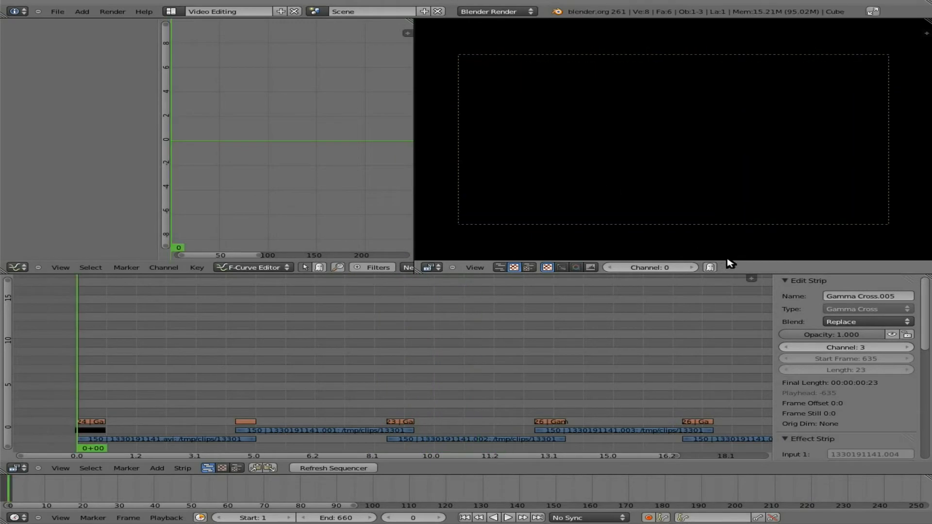
# - Split the sequencer area vertically near its Edit Strip settings and change the new narrow area to a Properties editor
pyautogui.rightClick(763, 274)
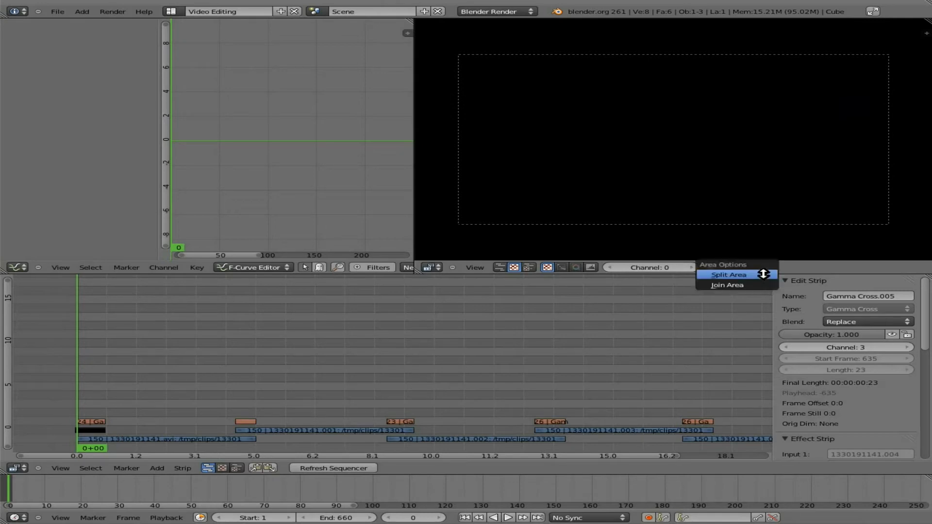
pyautogui.click(764, 275)
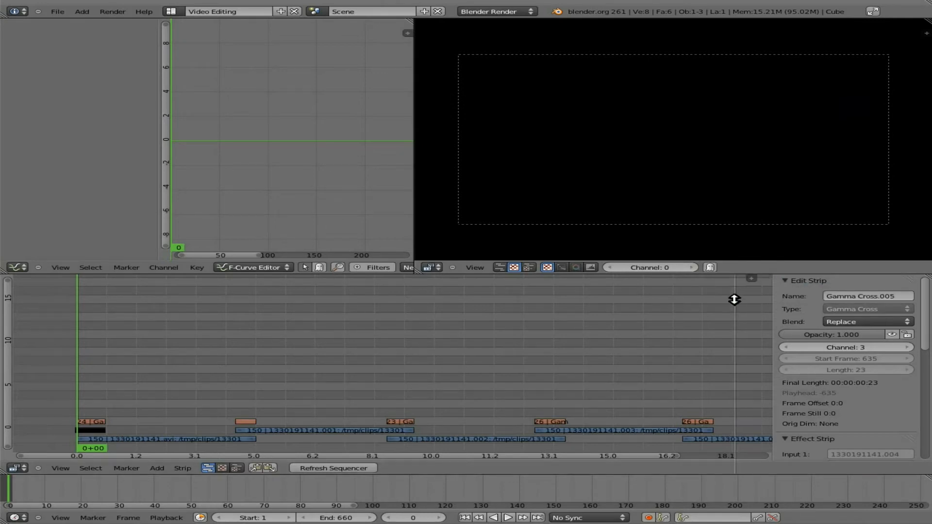
pyautogui.click(708, 310)
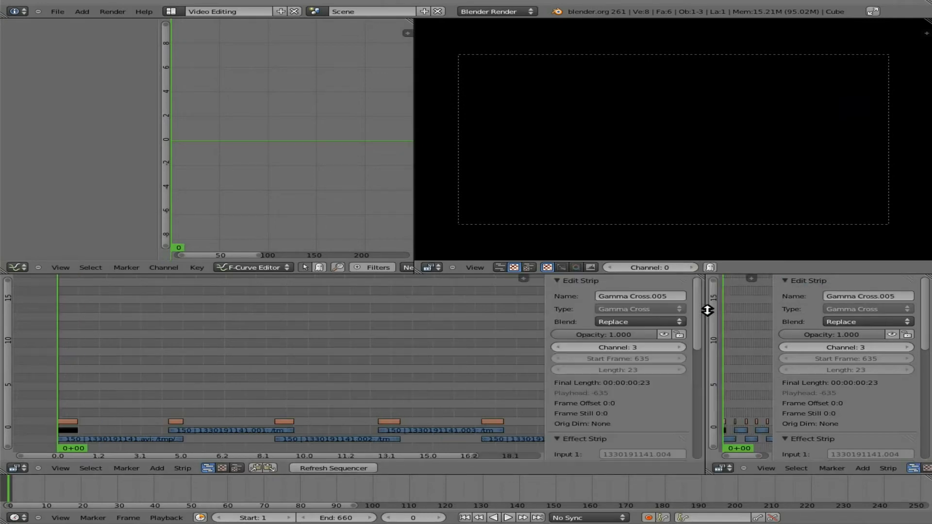
pyautogui.click(723, 468)
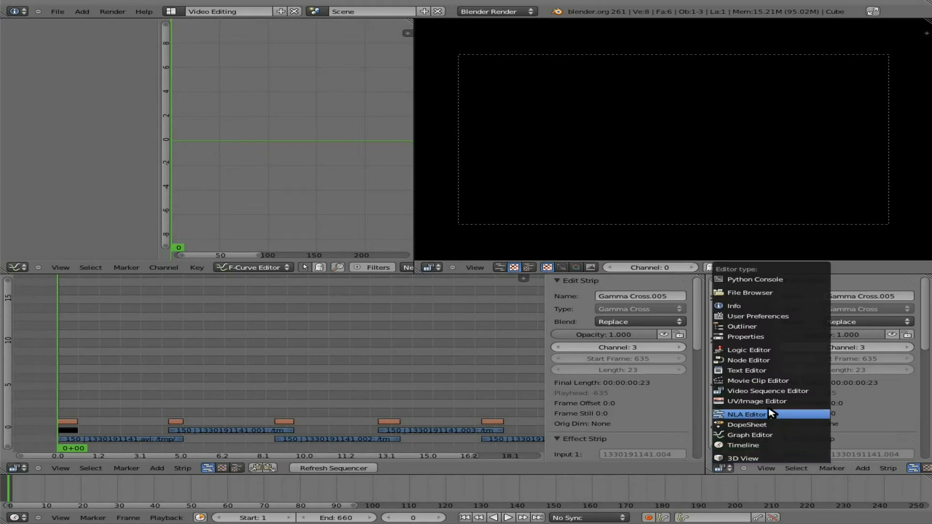
pyautogui.click(767, 337)
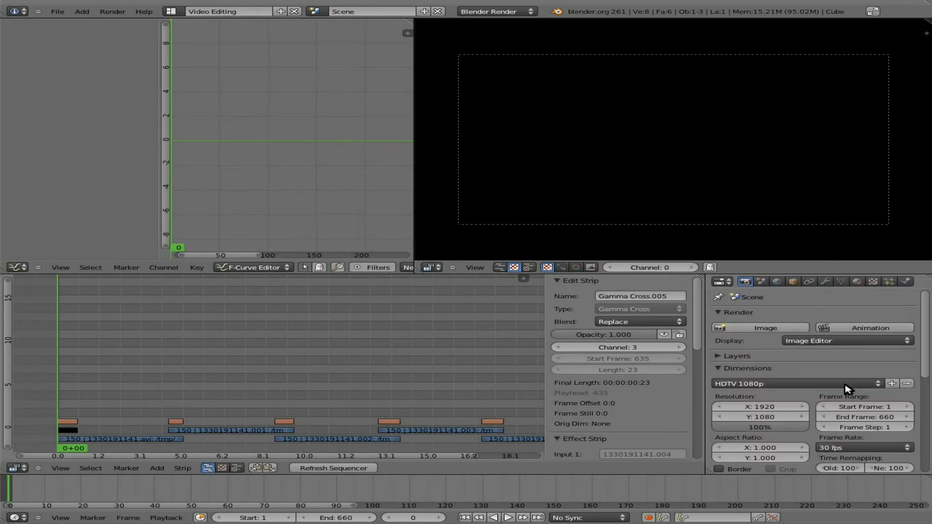
# - Open the output path for editing in the render output settings and confirm it
pyautogui.moveTo(924, 359); pyautogui.dragTo(926, 472)
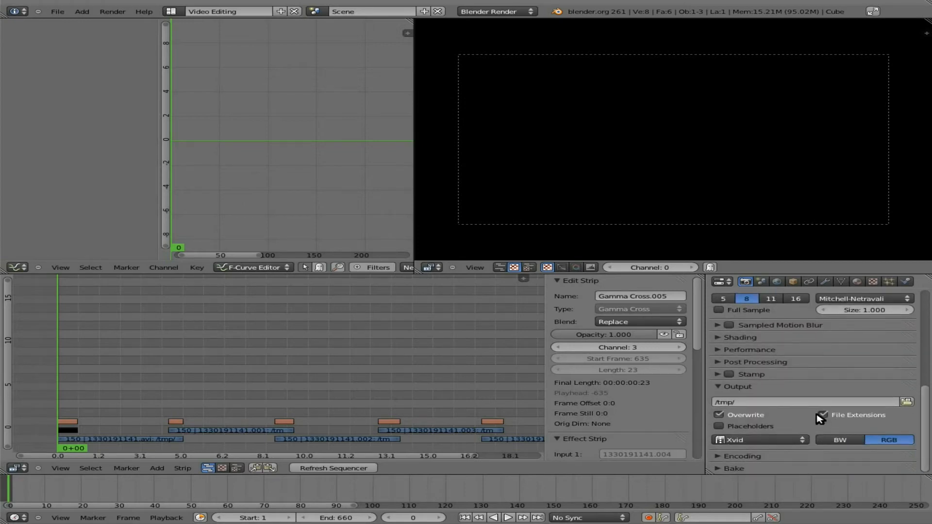
pyautogui.click(775, 404)
pyautogui.press('Return')
pyautogui.scroll(7, 857, 350)
pyautogui.scroll(3, 850, 310)
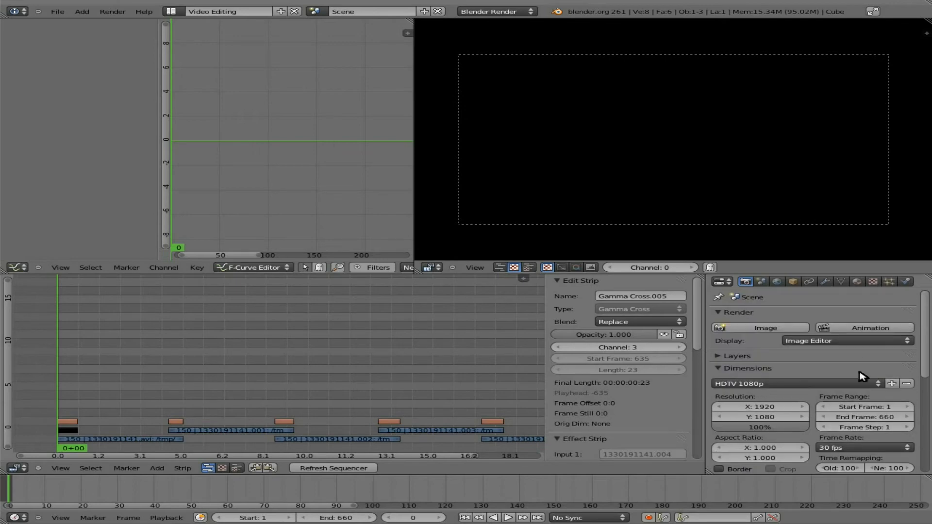
# - Render the whole sequence as an animation with the current render settings
pyautogui.click(867, 329)
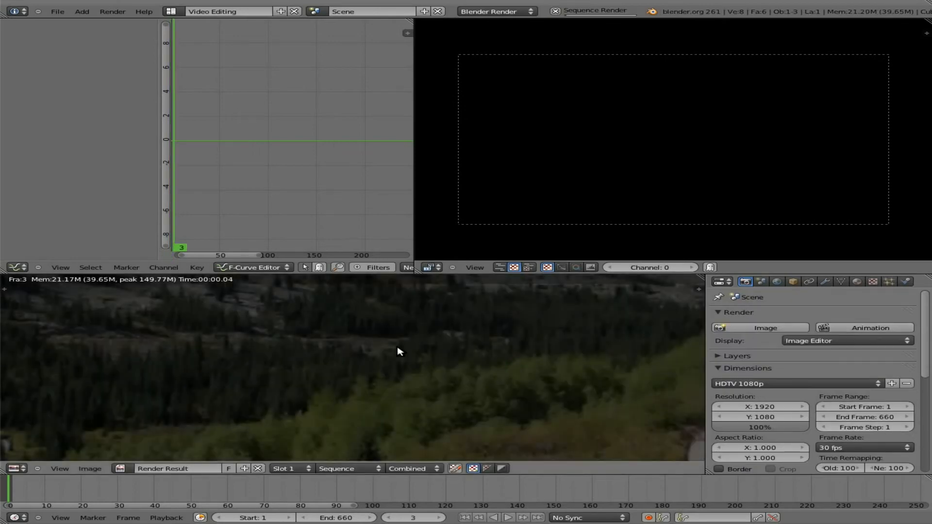
pyautogui.scroll(-1, 397, 352)
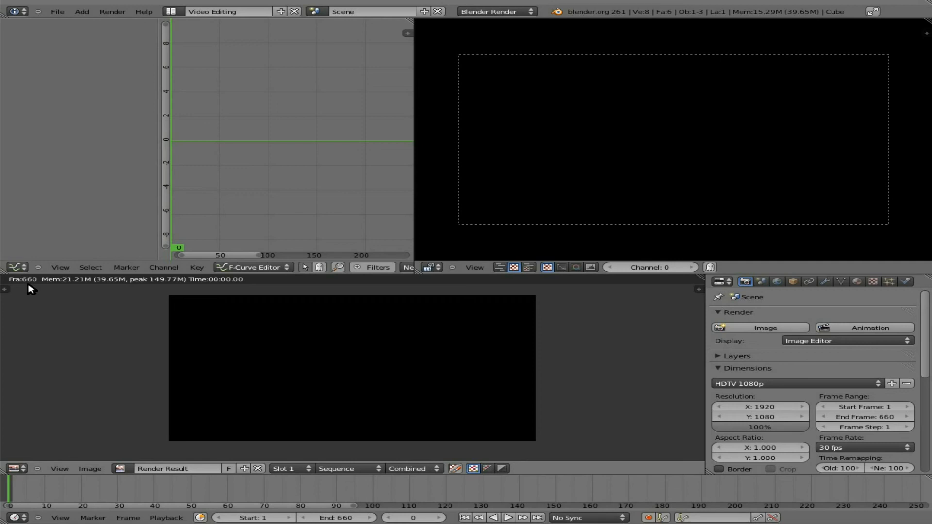
# - Return the render result area to the Video Sequence Editor and start adding a sound strip
pyautogui.hotkey('shift', 'F8')
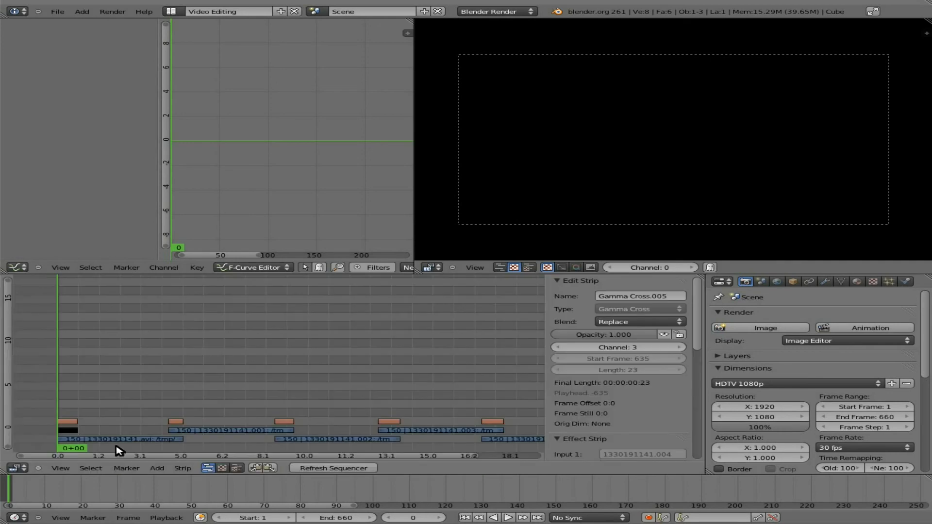
pyautogui.click(157, 468)
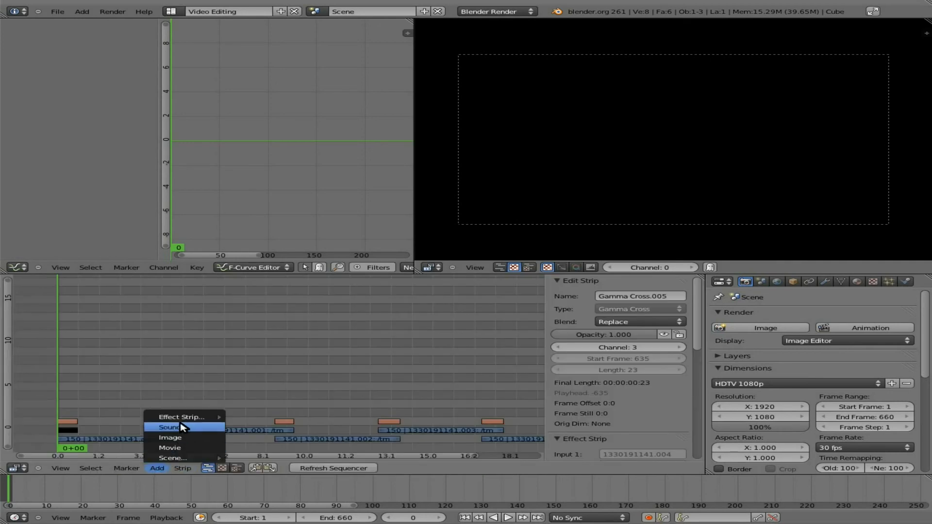